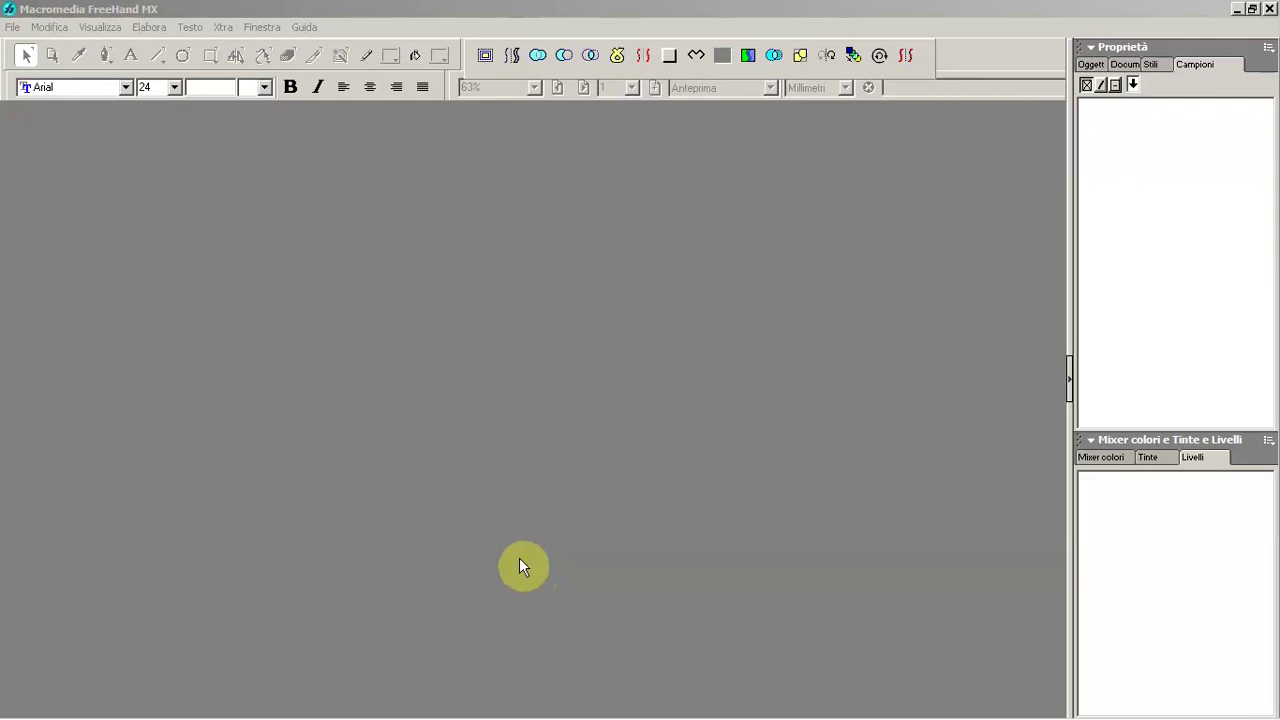
Step: Create a new blank document, SENZA NOME-4, with File > Nuovo
{"action": "left_click", "coordinate": [10, 27]}
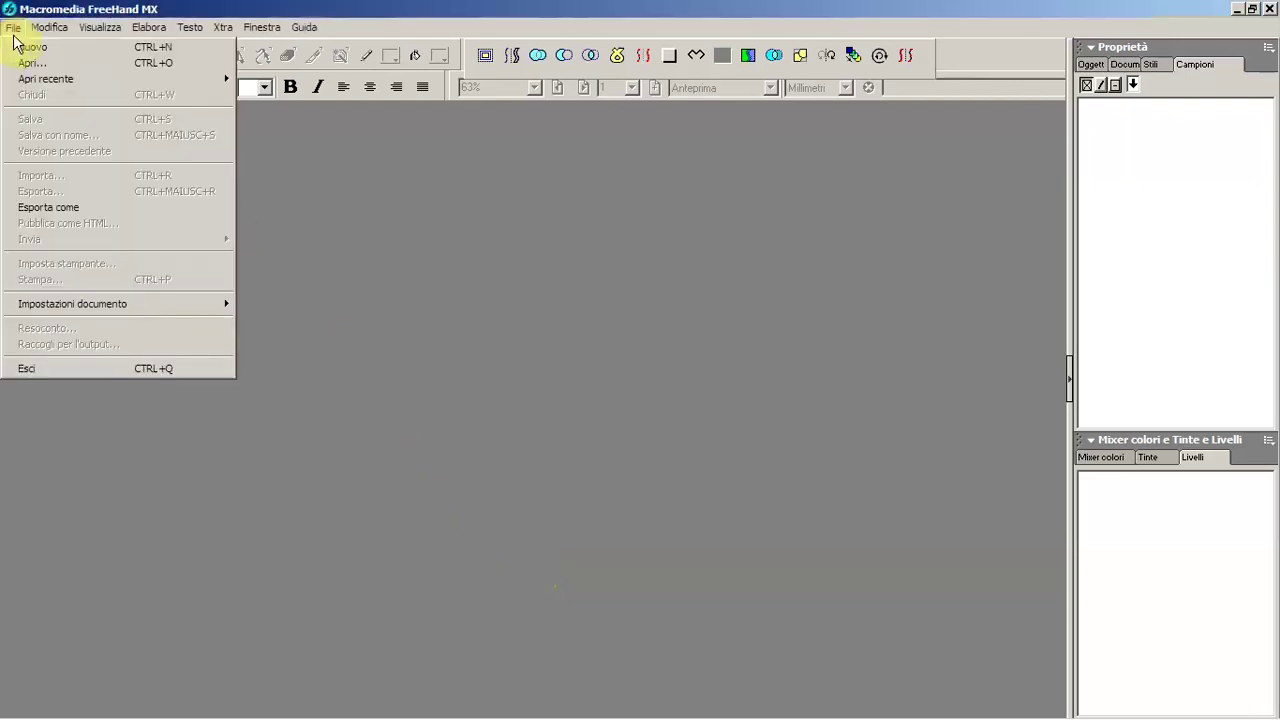
{"action": "left_click", "coordinate": [26, 47]}
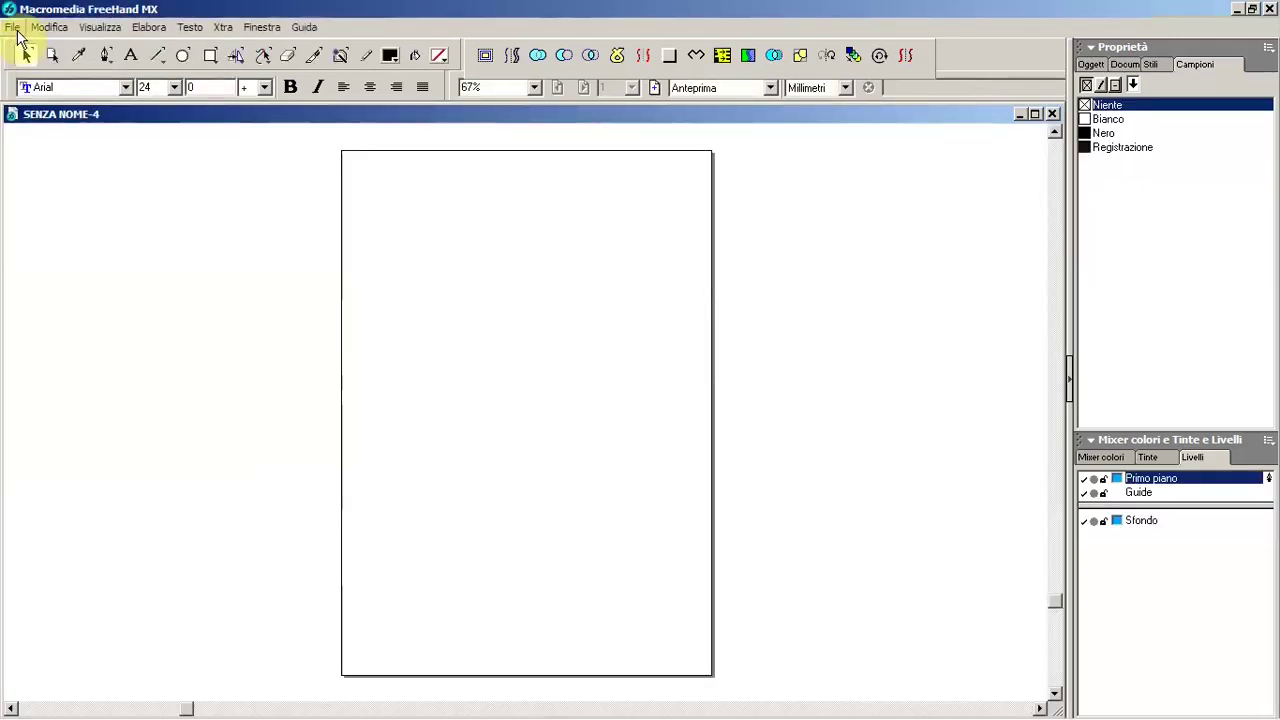
Step: Import tiktok.jpg and place it on the page
{"action": "left_click", "coordinate": [14, 28]}
{"action": "left_click", "coordinate": [24, 174]}
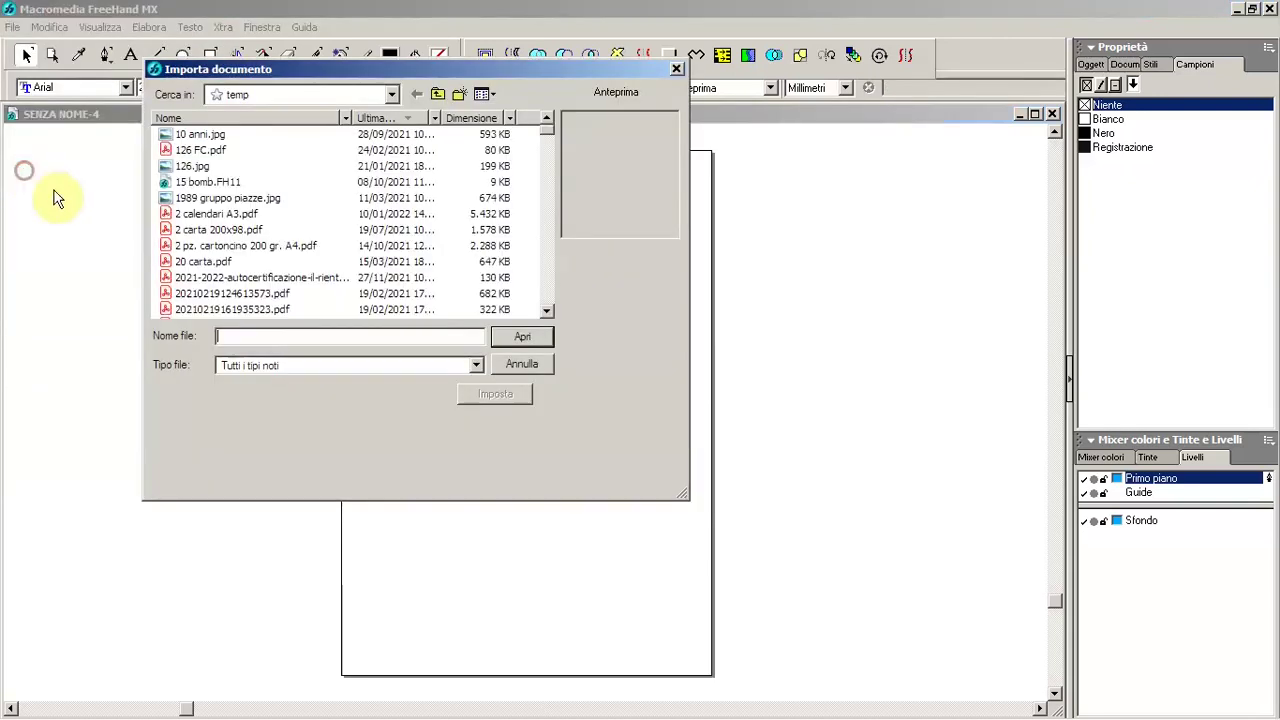
{"action": "left_click", "coordinate": [200, 293]}
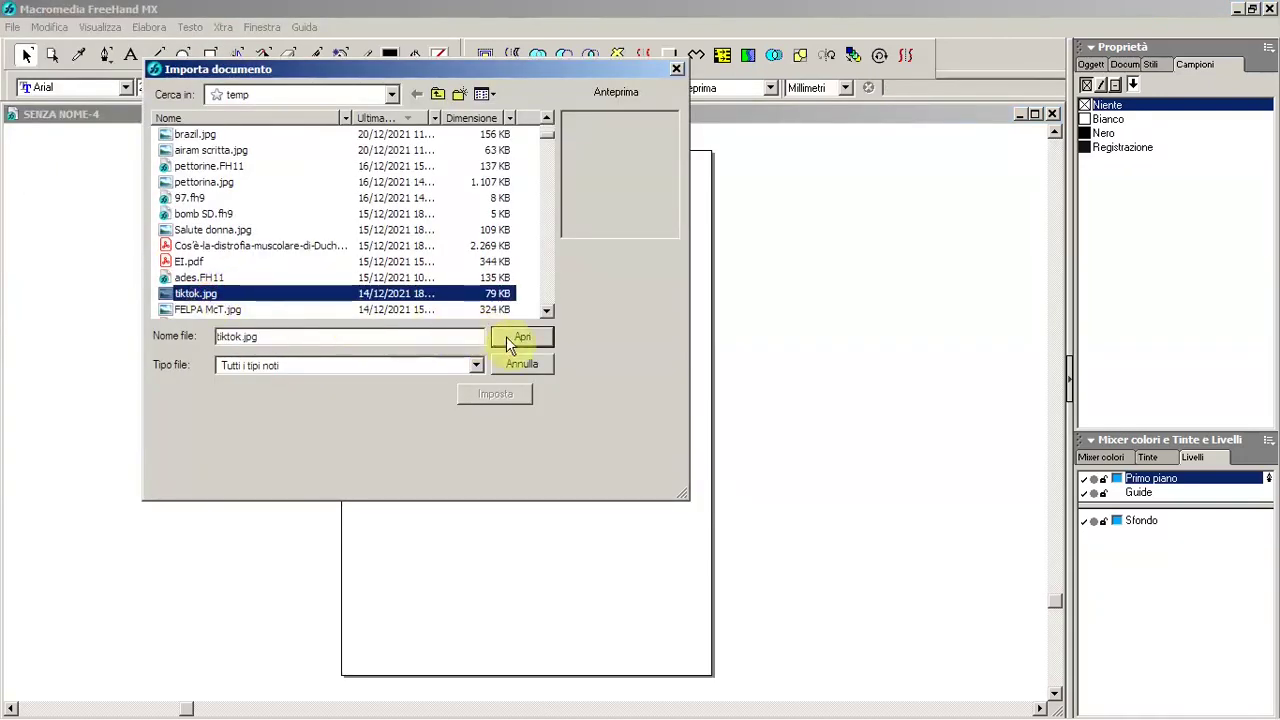
{"action": "left_click", "coordinate": [506, 338]}
{"action": "left_click", "coordinate": [390, 245]}
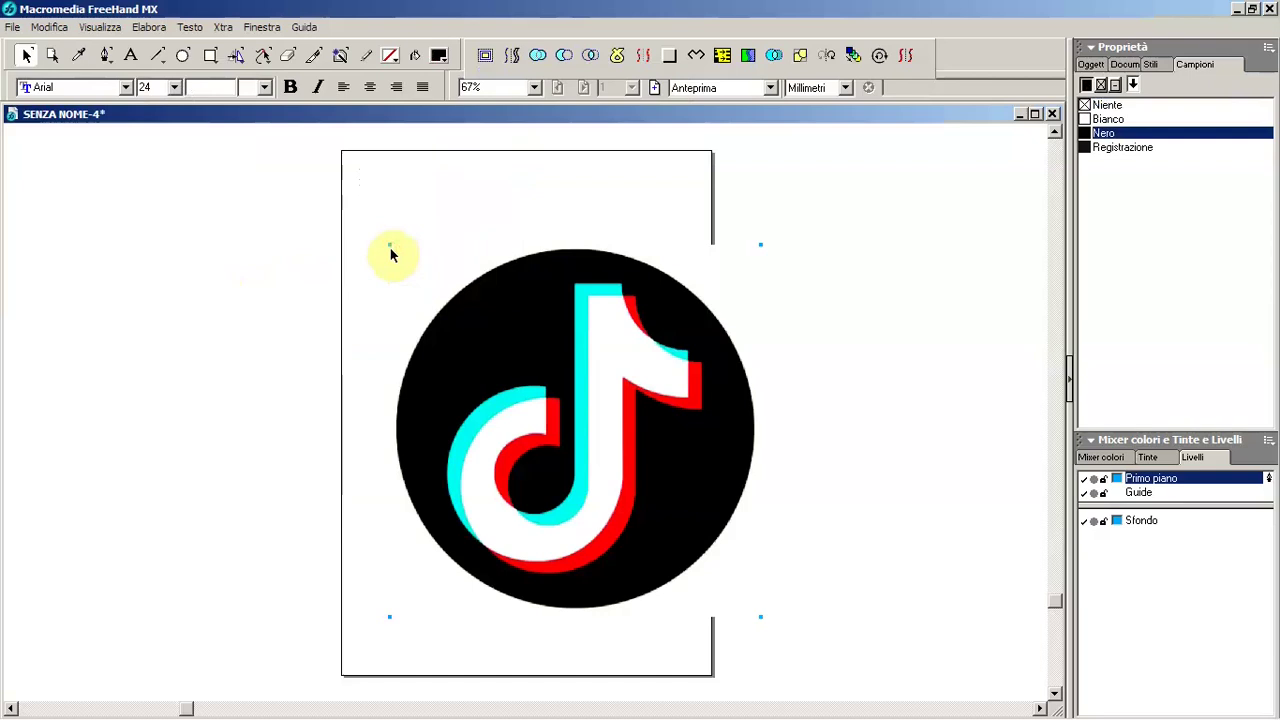
Step: Shrink the logo, move it to the Sfondo background layer and lock that layer
{"action": "left_click_drag", "start_coordinate": [762, 613], "coordinate": [645, 508]}
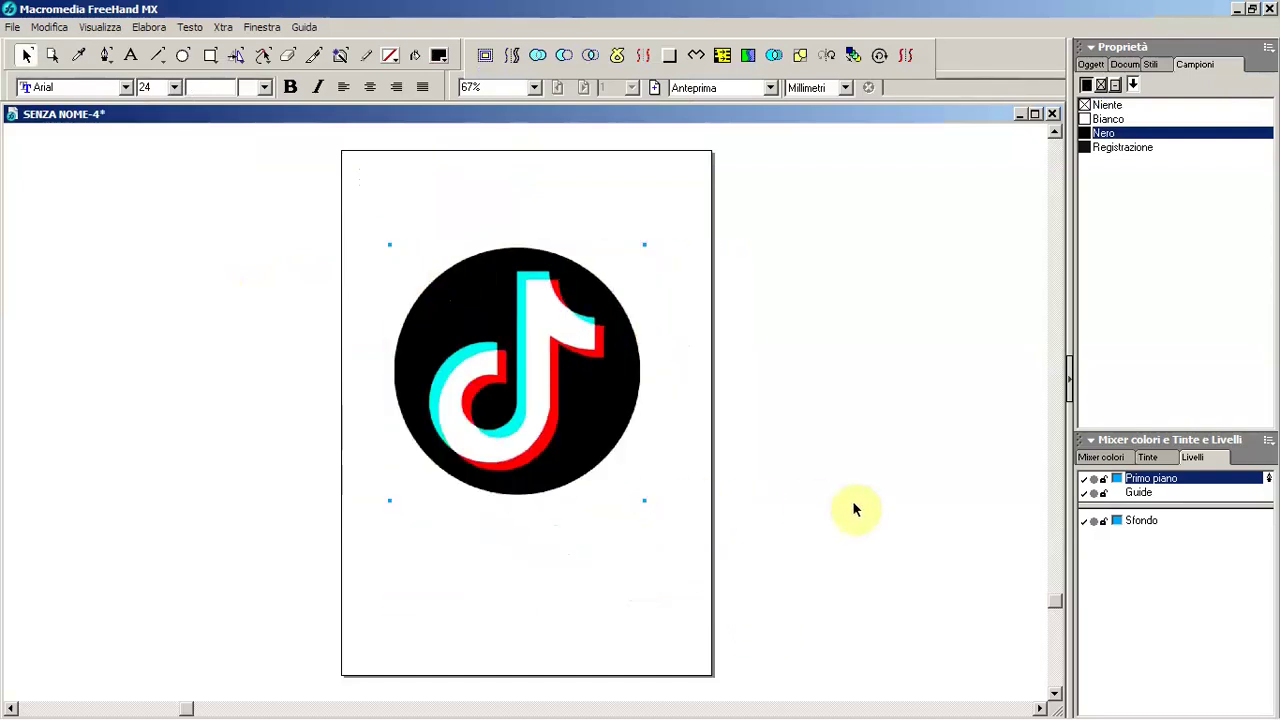
{"action": "left_click", "coordinate": [1142, 522]}
{"action": "left_click", "coordinate": [1103, 522]}
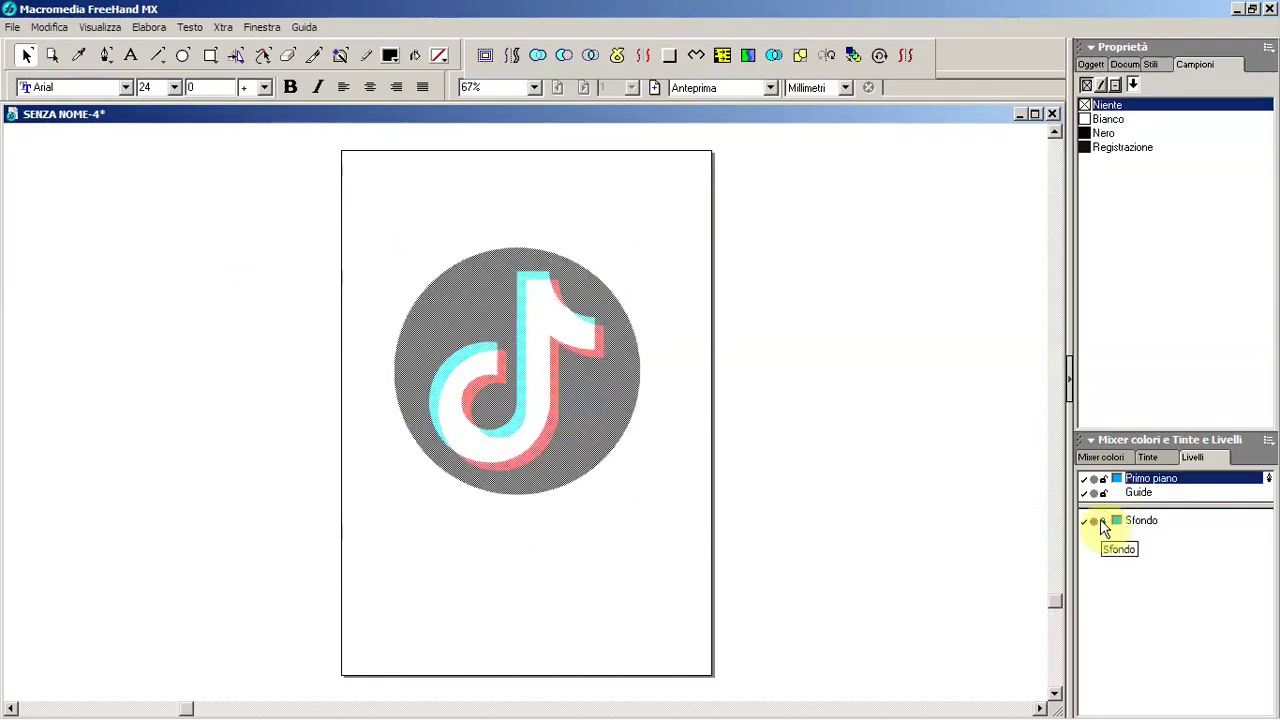
Step: Save the file as 'tiktok' and zoom in around the logo
{"action": "left_click", "coordinate": [12, 27]}
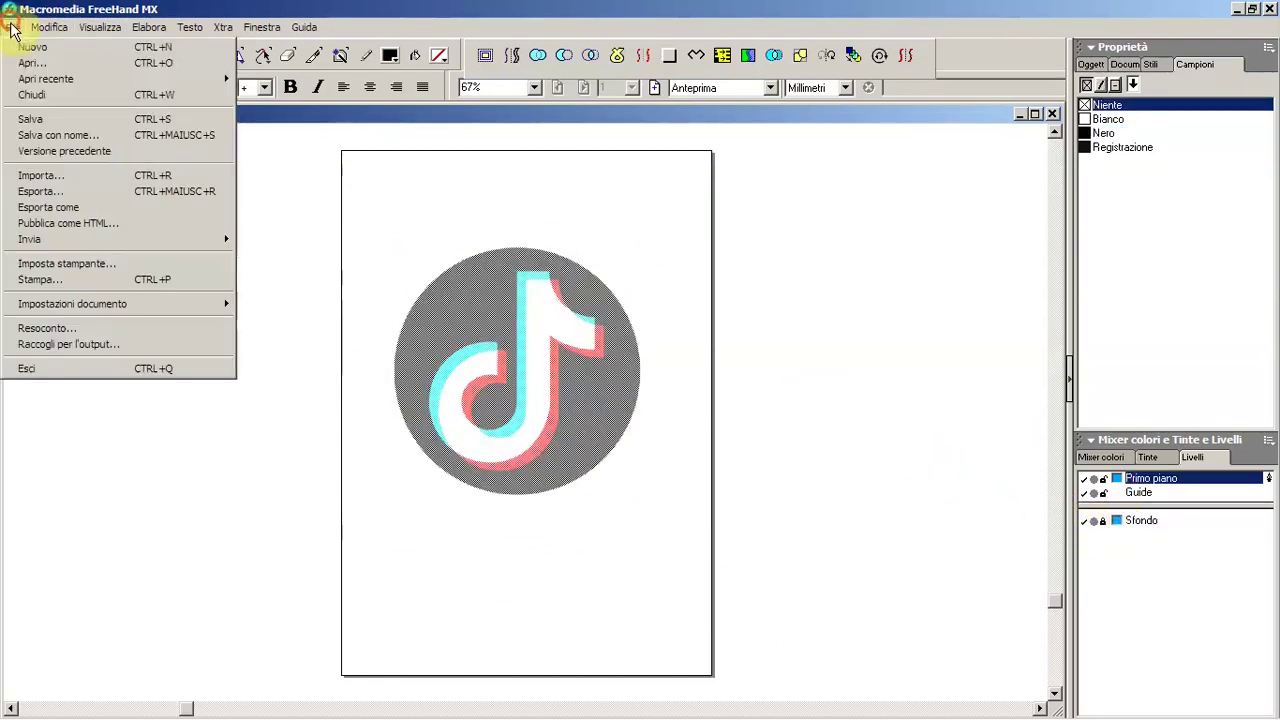
{"action": "left_click", "coordinate": [55, 118]}
{"action": "type", "text": "tiktok"}
{"action": "key", "text": "Return"}
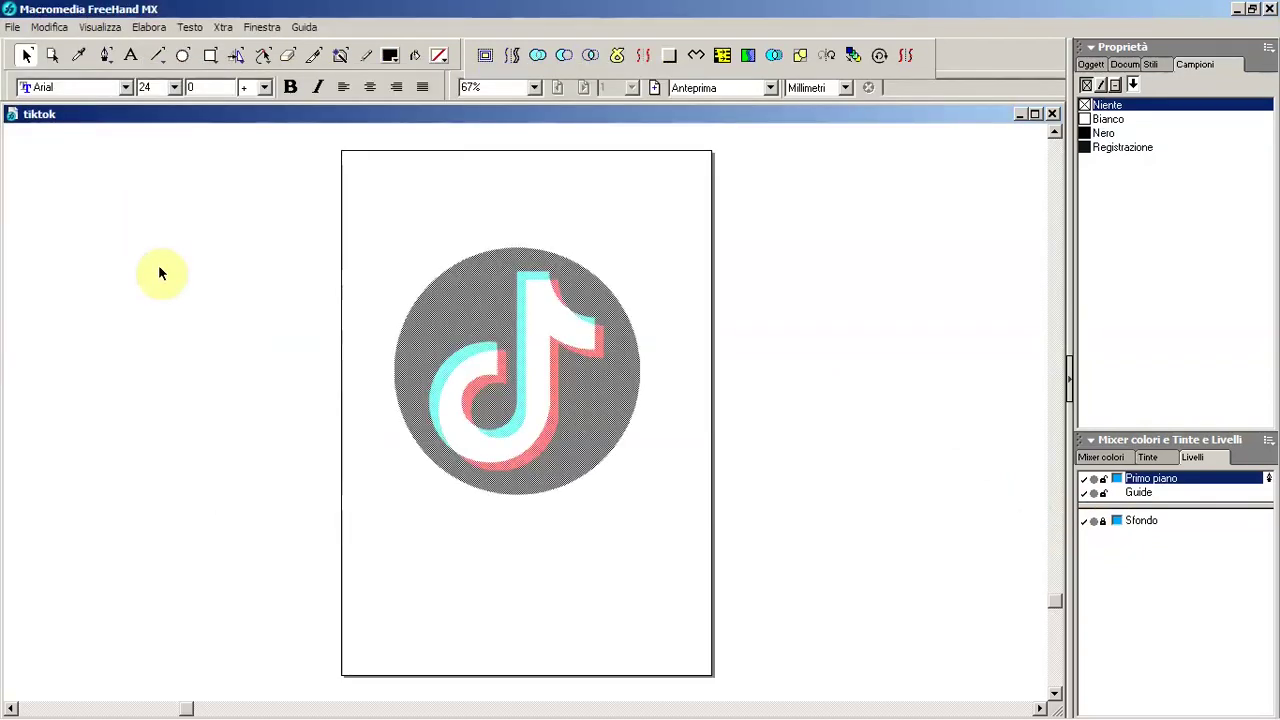
{"action": "left_click_drag", "start_coordinate": [385, 235], "coordinate": [685, 517]}
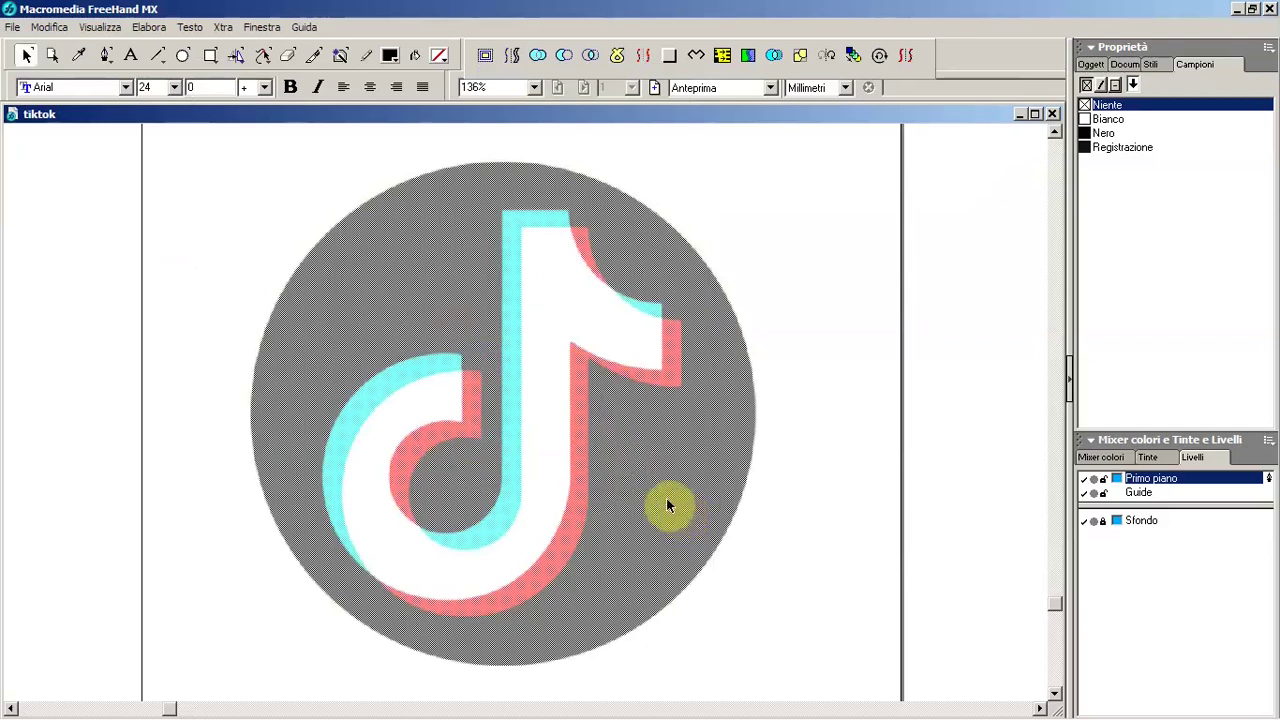
Step: Draw a circle over the note's lower loop with a 12 pt stroke
{"action": "left_click", "coordinate": [186, 57]}
{"action": "left_click_drag", "start_coordinate": [313, 347], "coordinate": [543, 575]}
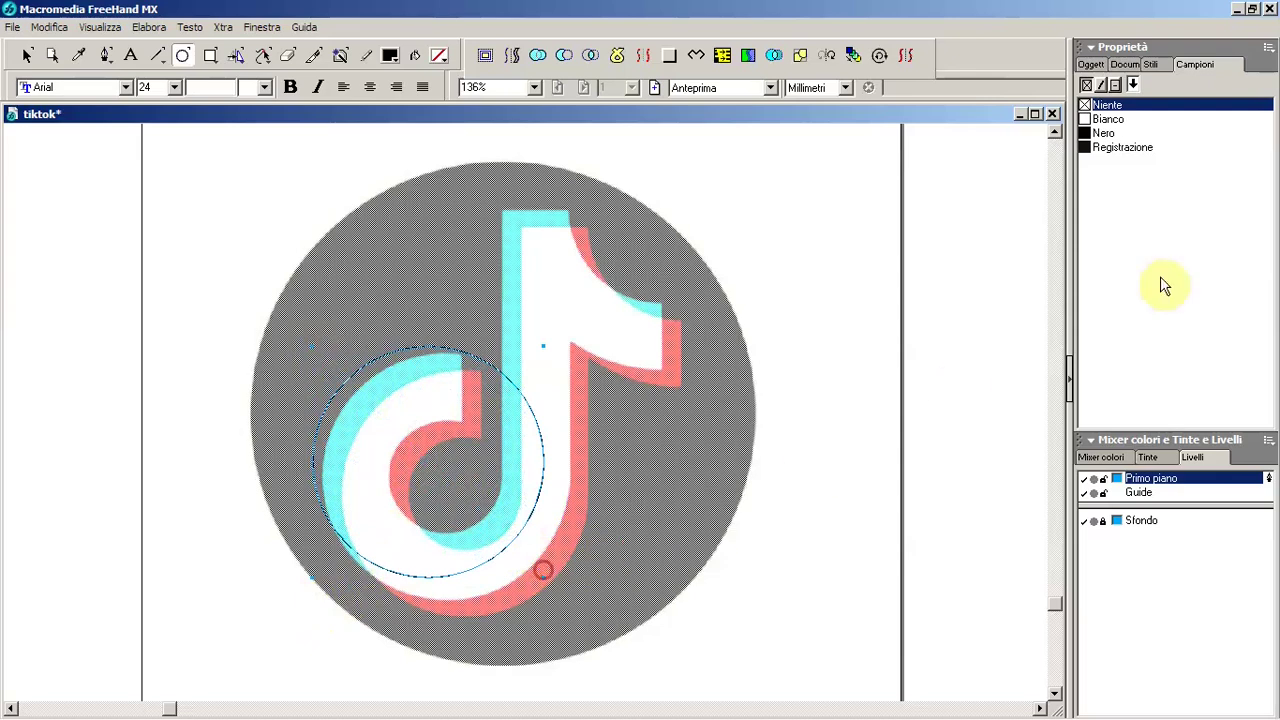
{"action": "left_click", "coordinate": [1095, 68]}
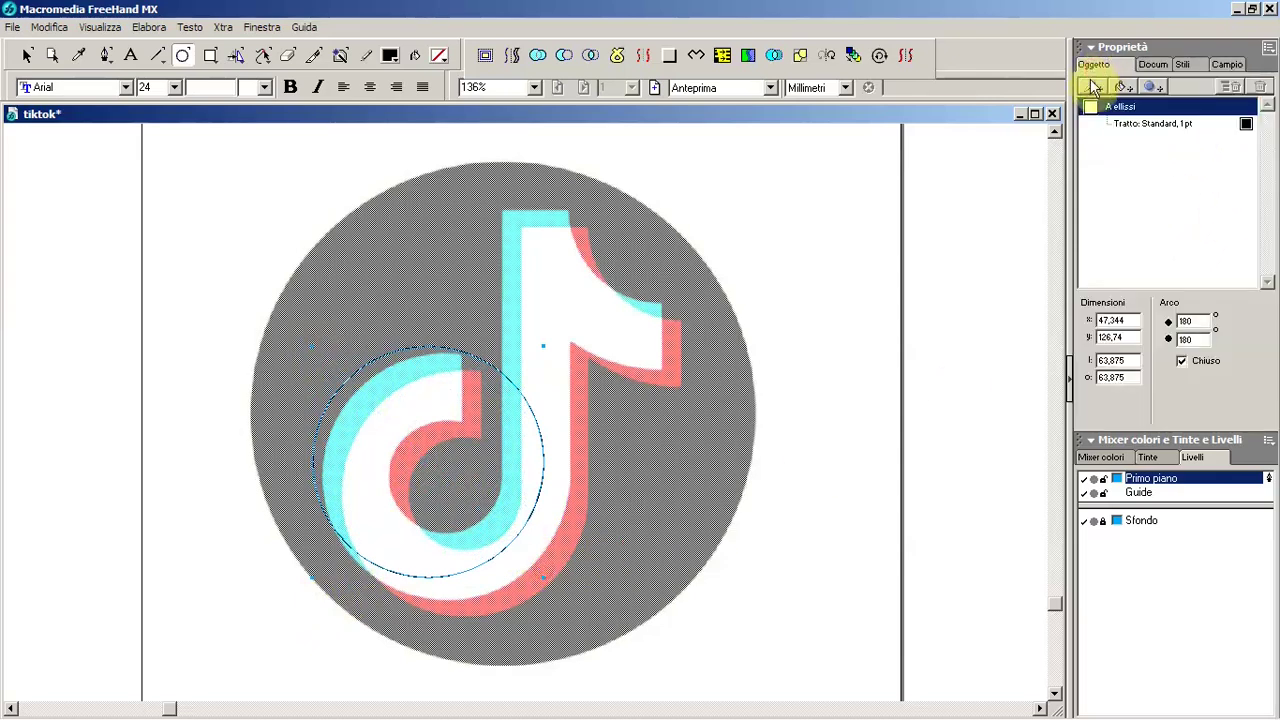
{"action": "left_click", "coordinate": [1140, 123]}
{"action": "left_click", "coordinate": [1263, 323]}
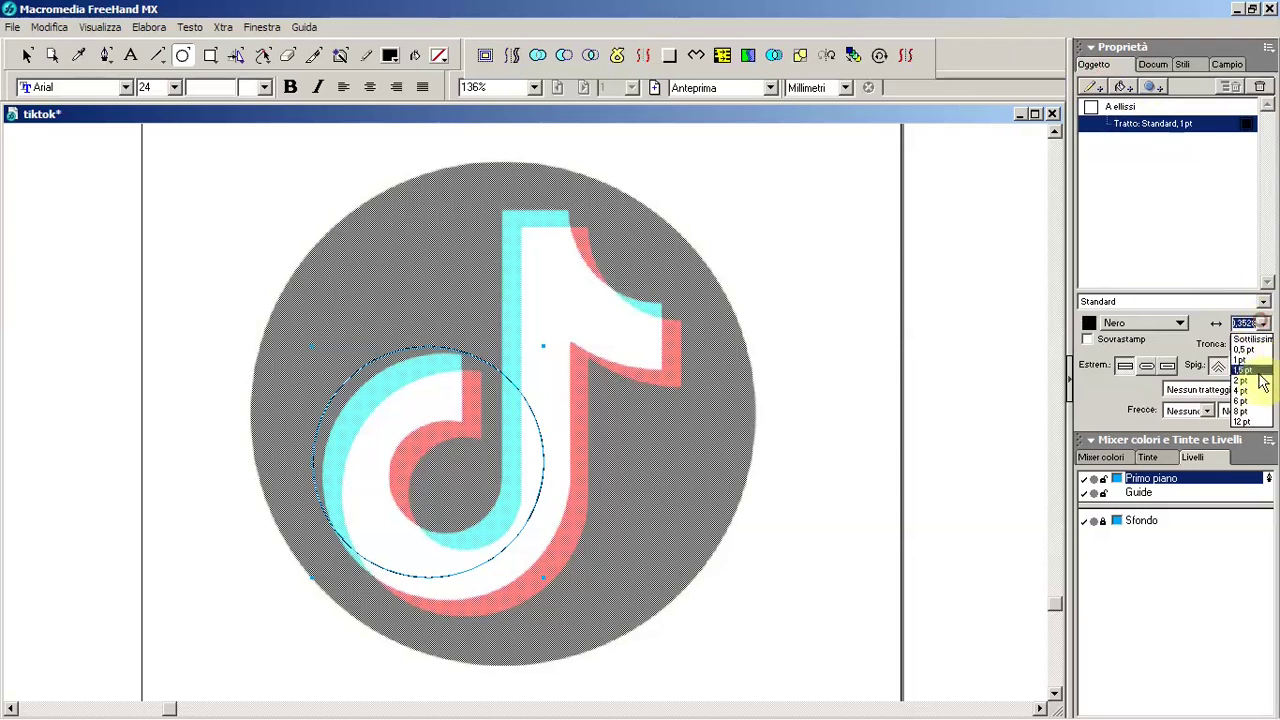
{"action": "left_click", "coordinate": [1260, 430]}
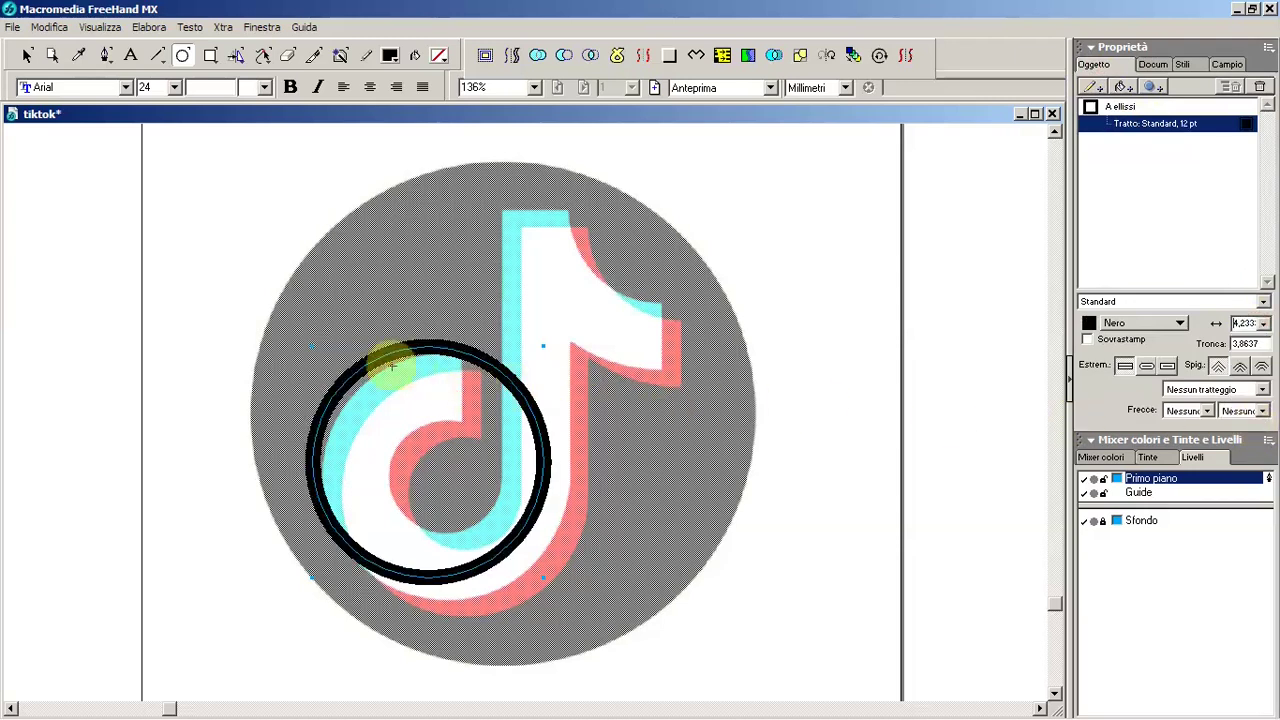
Step: Shrink and nudge the circle so it sits on the white loop
{"action": "left_click", "coordinate": [355, 381]}
{"action": "left_click_drag", "start_coordinate": [355, 381], "coordinate": [343, 382]}
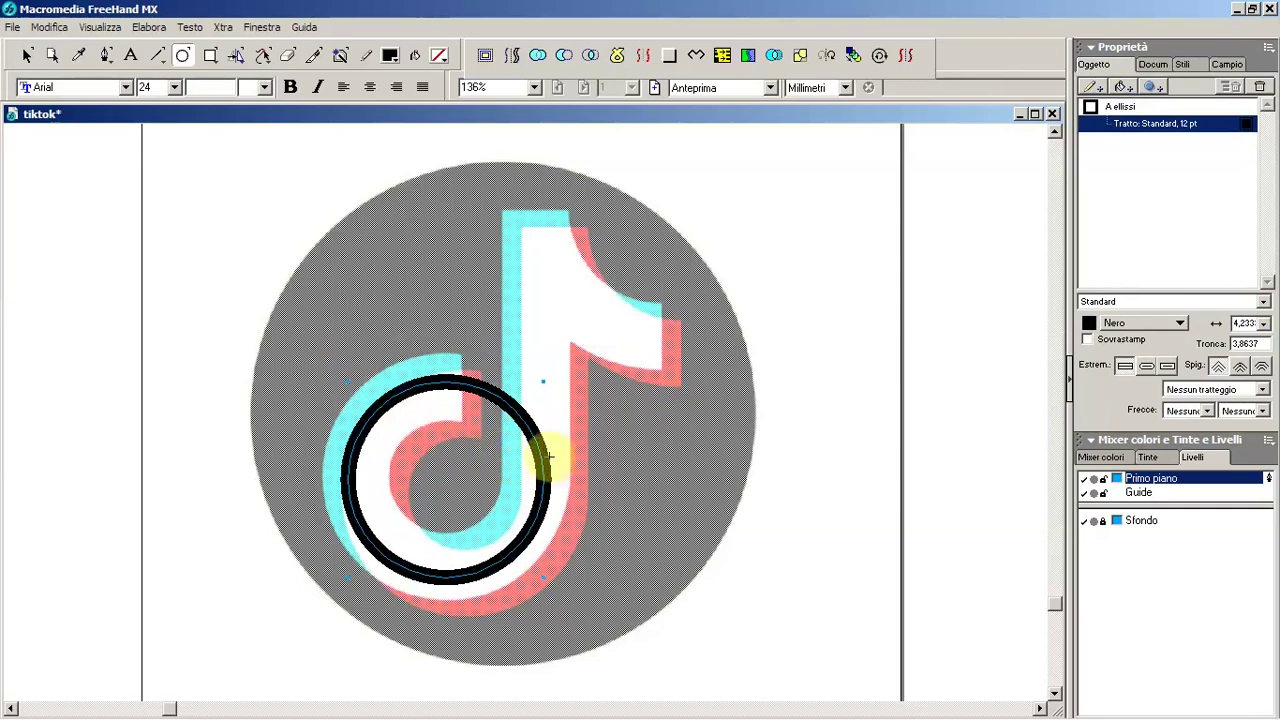
{"action": "left_click_drag", "start_coordinate": [549, 457], "coordinate": [547, 451]}
Step: Cut through the ring's outline with the Knife tool and select the ring
{"action": "left_click", "coordinate": [313, 57]}
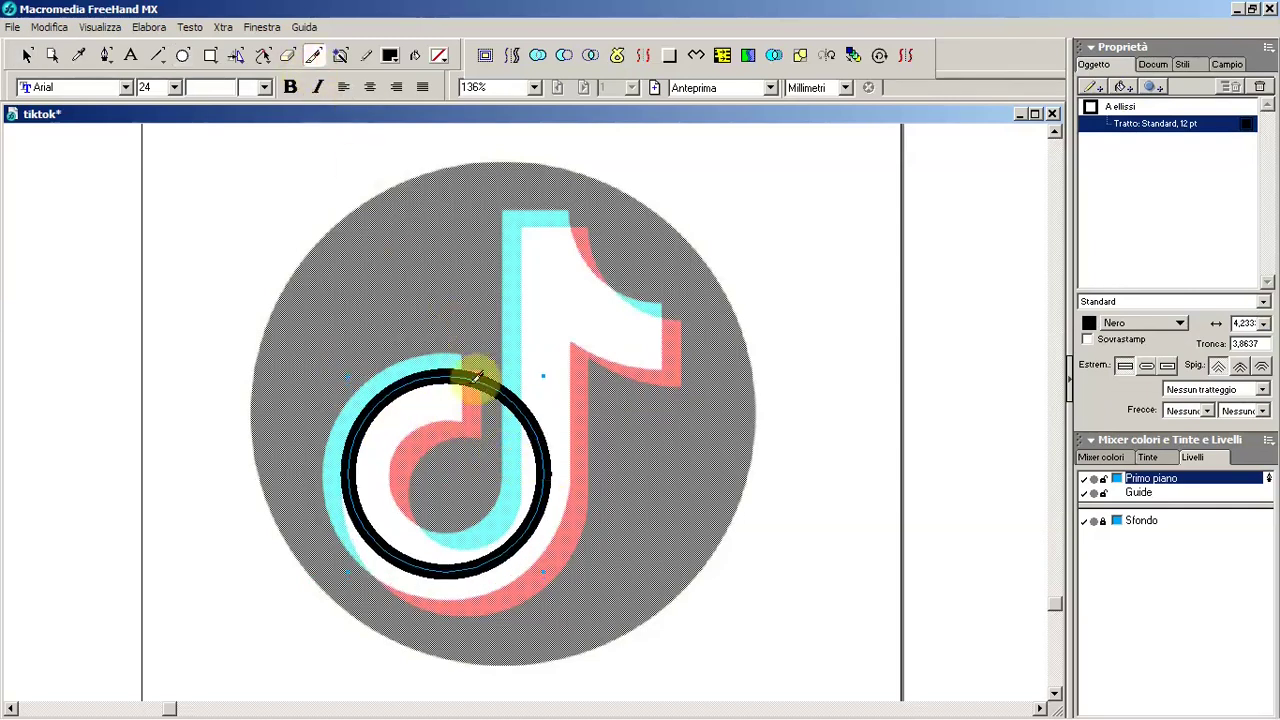
{"action": "mouse_move", "coordinate": [477, 343]}
{"action": "left_mouse_down"}
{"action": "mouse_move", "coordinate": [463, 410]}
{"action": "mouse_move", "coordinate": [473, 430]}
{"action": "left_mouse_up"}
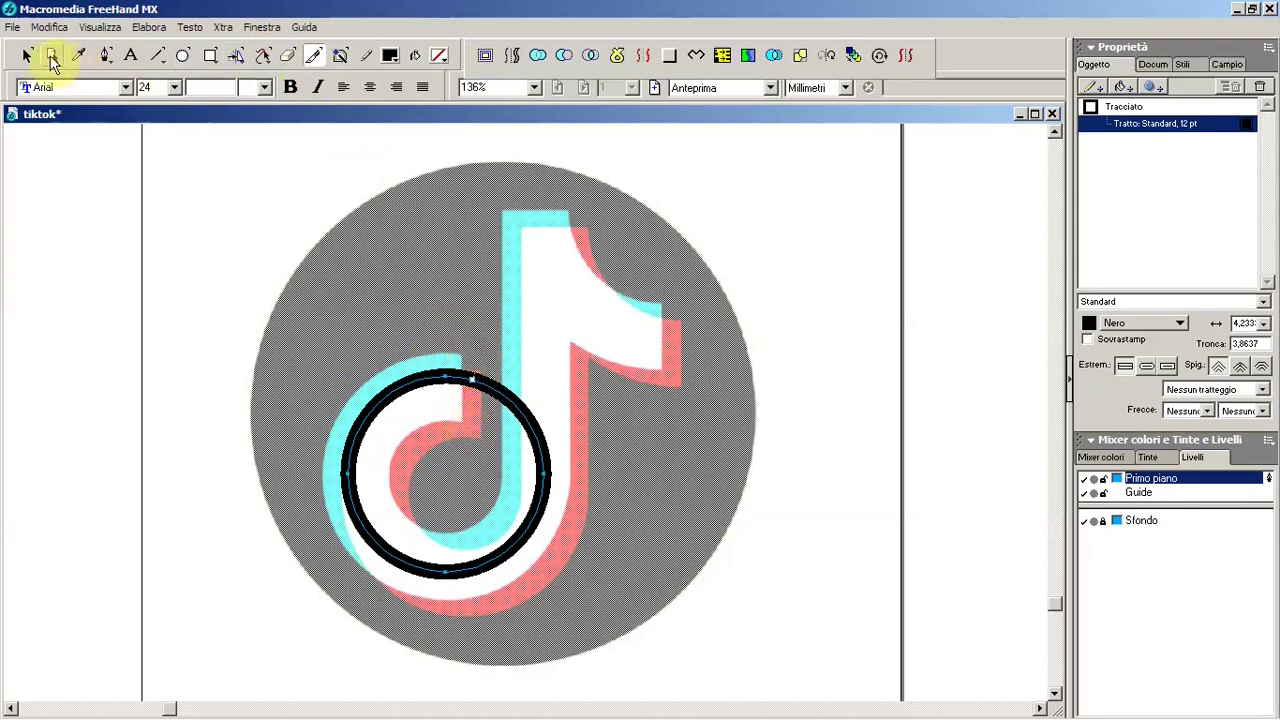
{"action": "left_click", "coordinate": [28, 57]}
{"action": "left_click", "coordinate": [546, 470]}
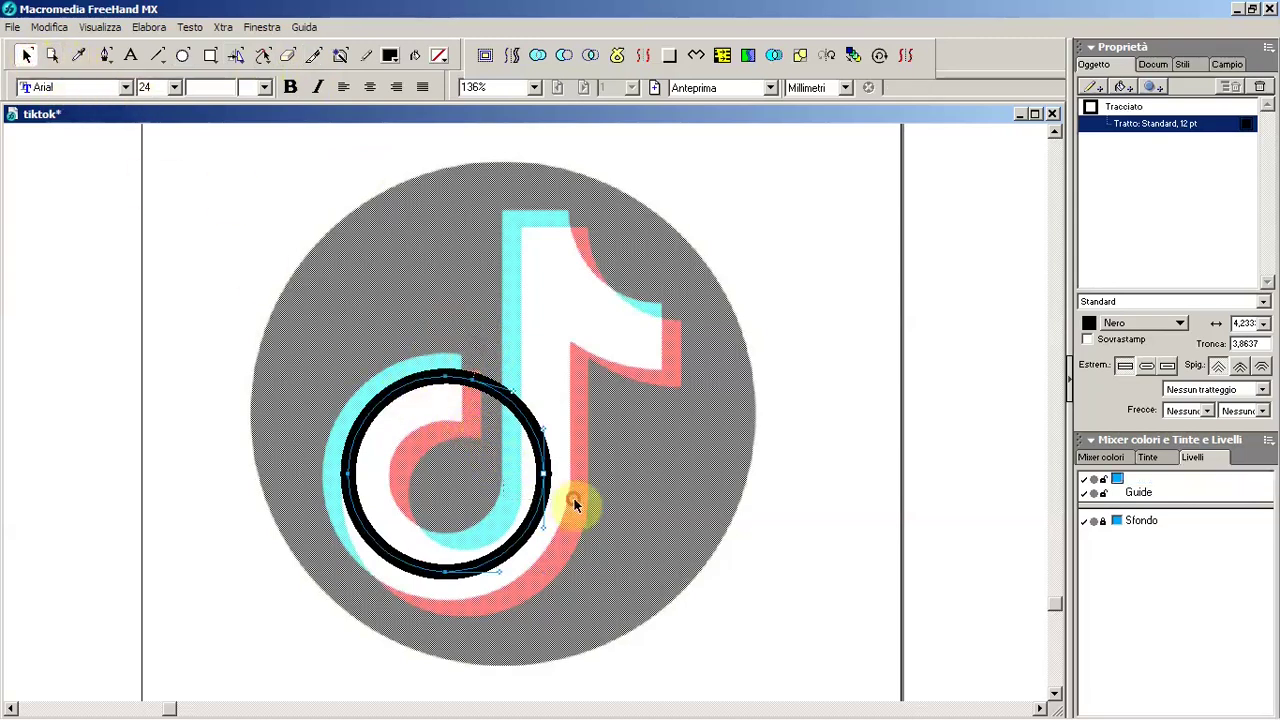
Step: Split the ring with Elabora > Dividi and delete its upper-right arc
{"action": "left_click", "coordinate": [151, 27]}
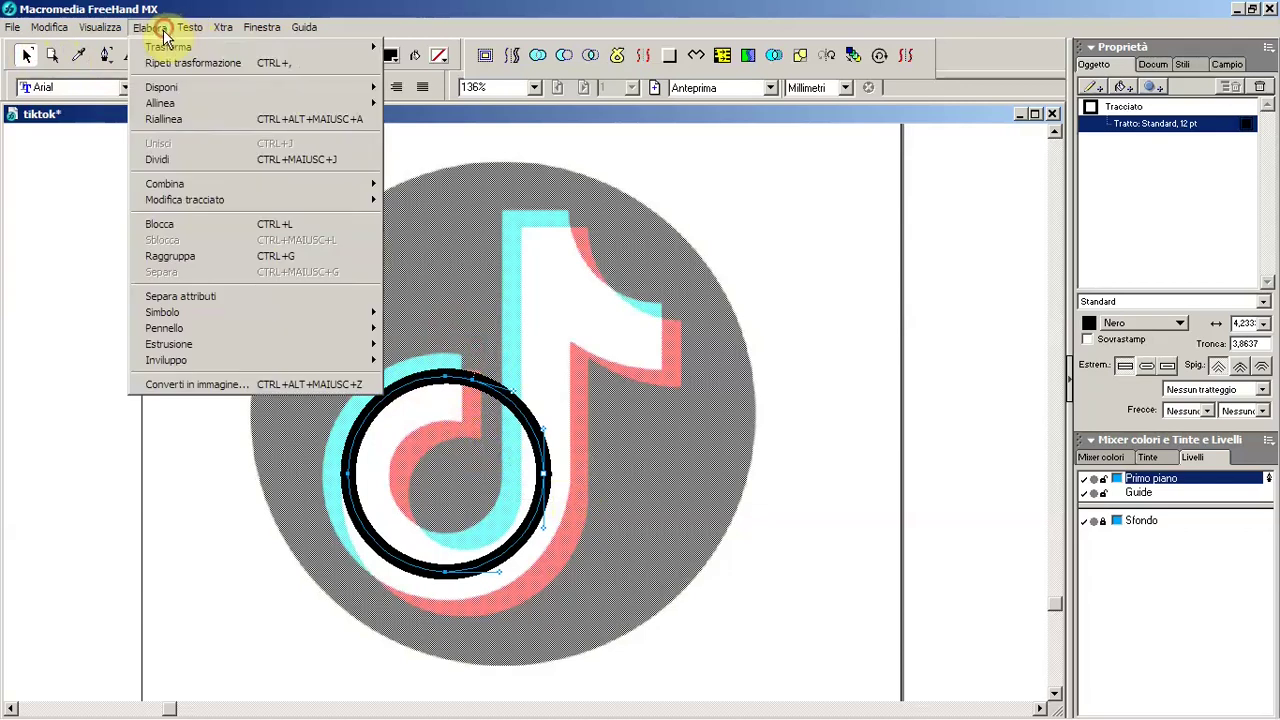
{"action": "left_click", "coordinate": [193, 158]}
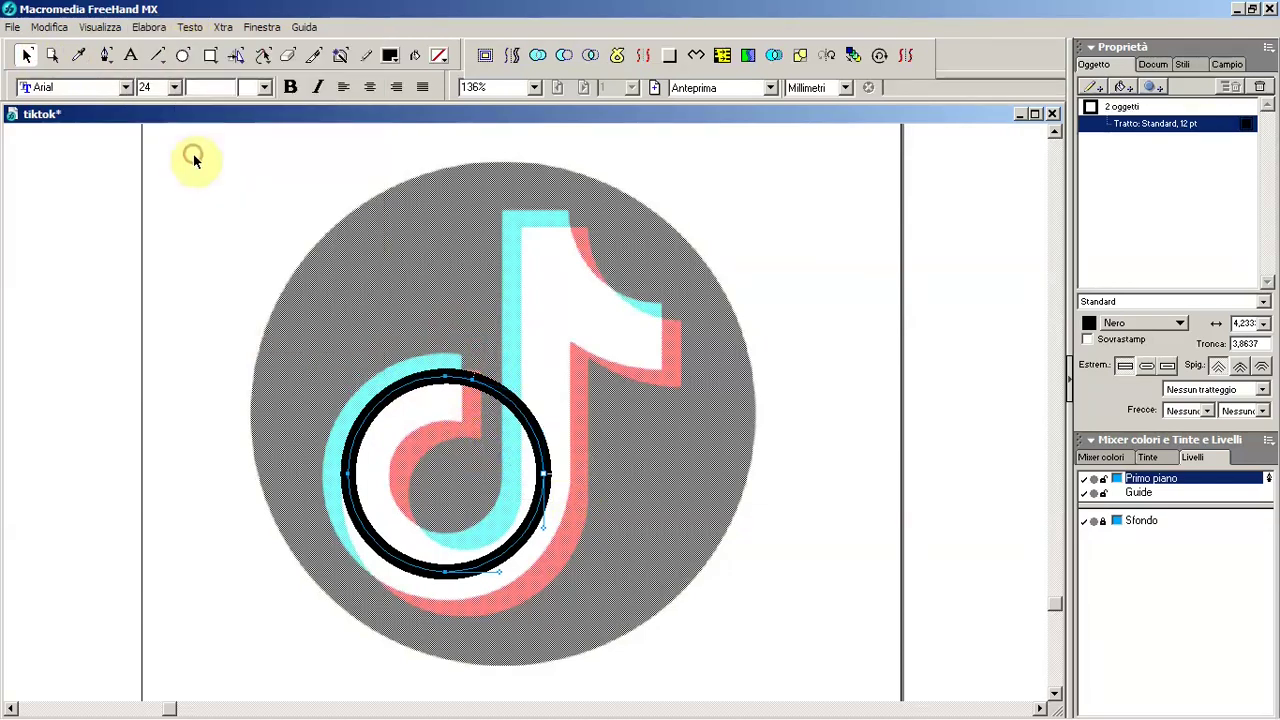
{"action": "left_click_drag", "start_coordinate": [478, 370], "coordinate": [617, 398]}
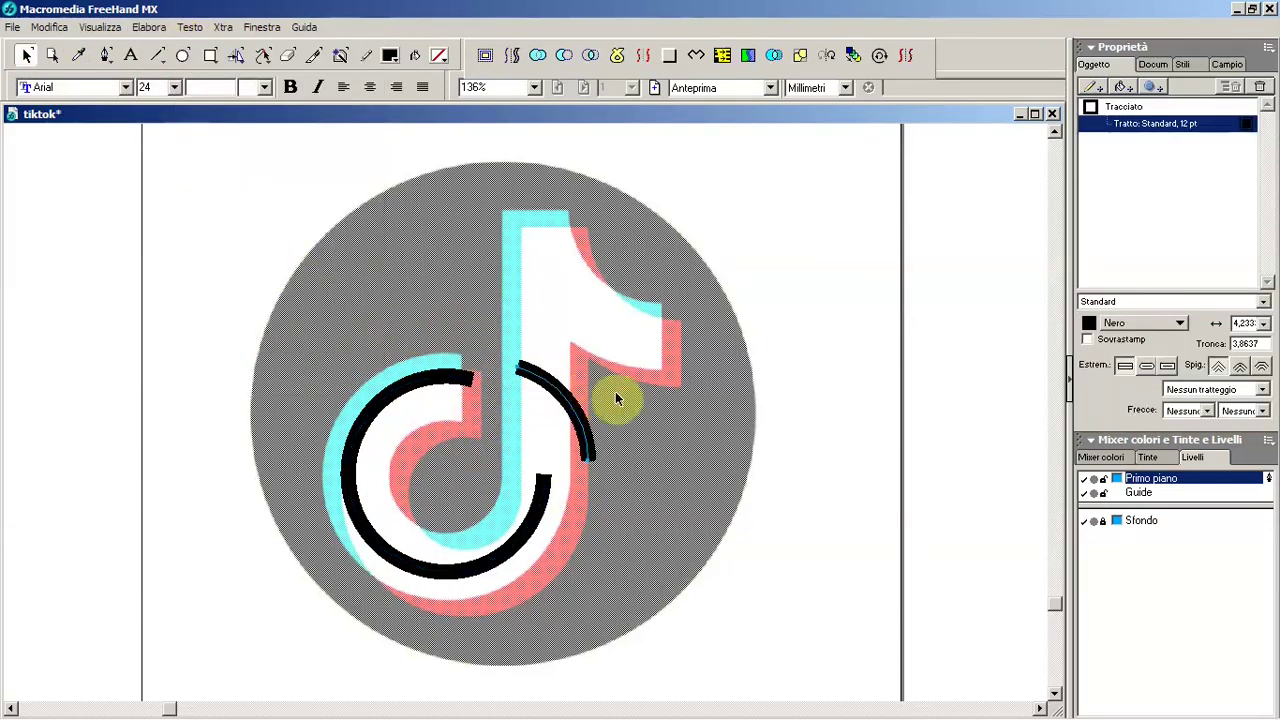
{"action": "key", "text": "Delete"}
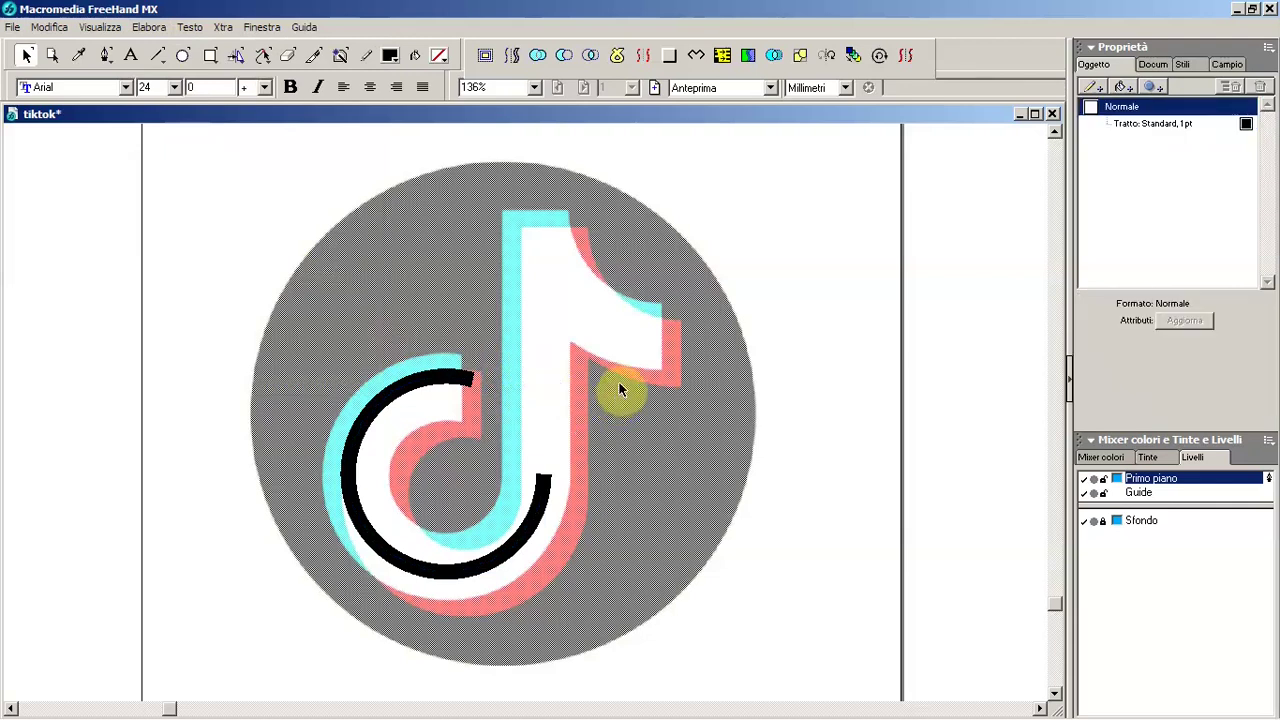
Step: Nudge the arc right and scale it down to an 11.28 pt stroke
{"action": "left_click", "coordinate": [457, 377]}
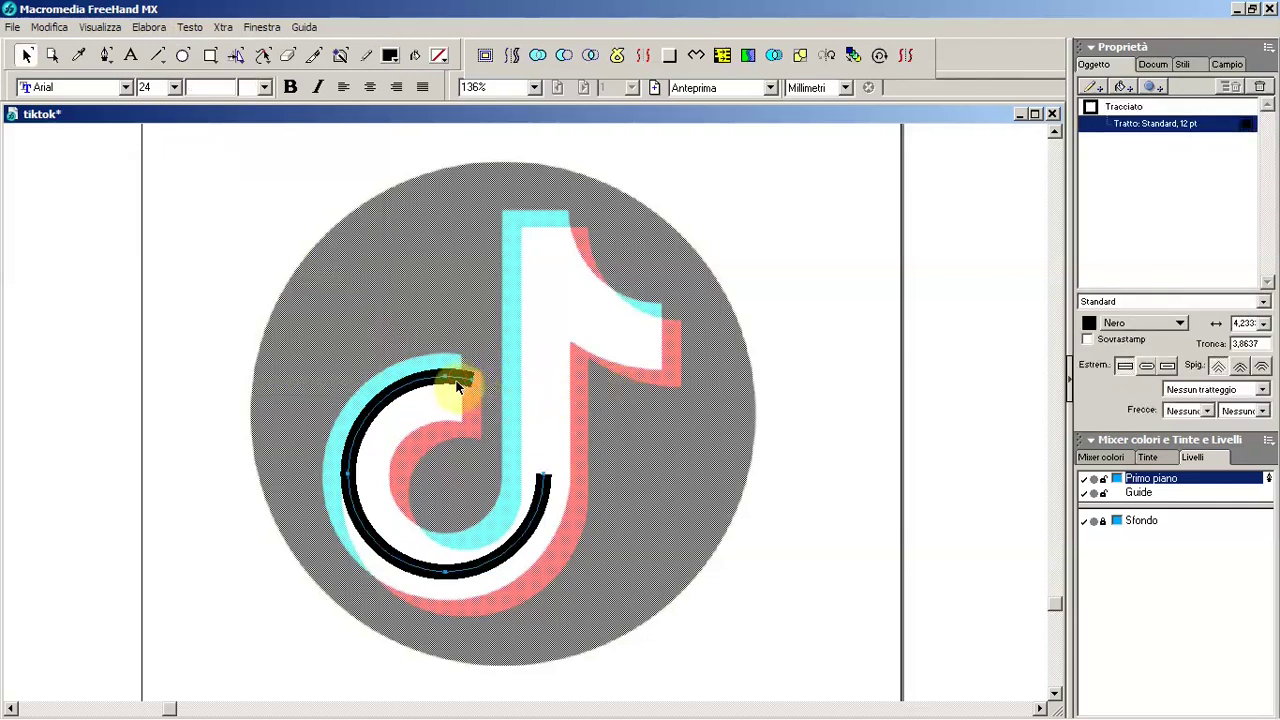
{"action": "key", "text": "Right"}
{"action": "key", "text": "Right"}
{"action": "key", "text": "Right"}
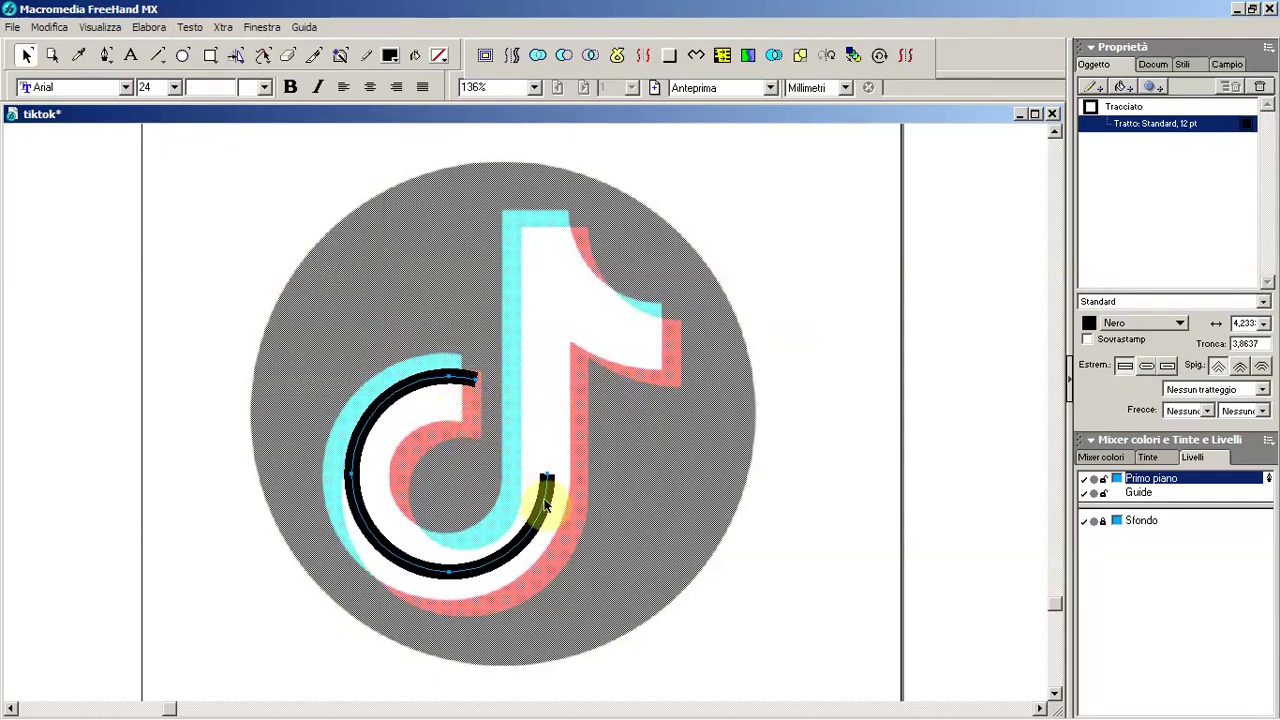
{"action": "mouse_move", "coordinate": [529, 509]}
{"action": "left_mouse_down"}
{"action": "mouse_move", "coordinate": [594, 450]}
{"action": "mouse_move", "coordinate": [511, 487]}
{"action": "mouse_move", "coordinate": [520, 475]}
{"action": "left_mouse_up"}
{"action": "key", "text": "v"}
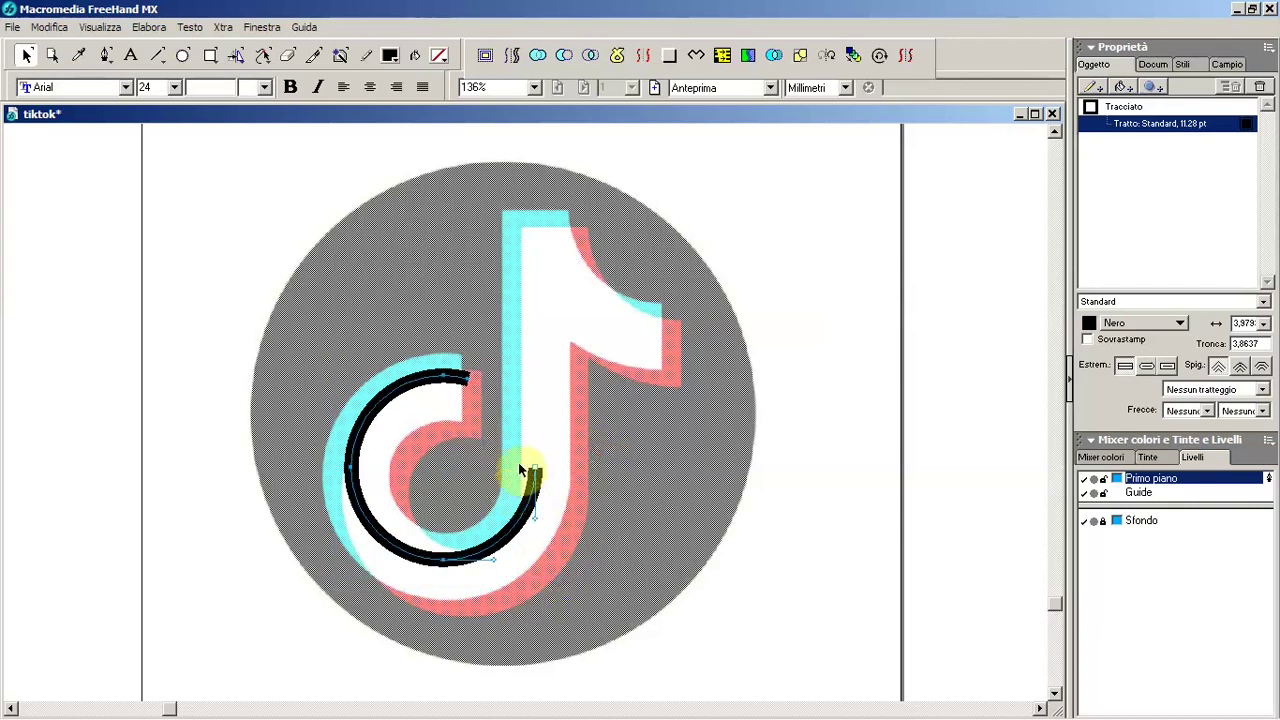
Step: Continue the arc with a straight line up to the stem's top, then reselect the path's stroke
{"action": "left_click", "coordinate": [105, 56]}
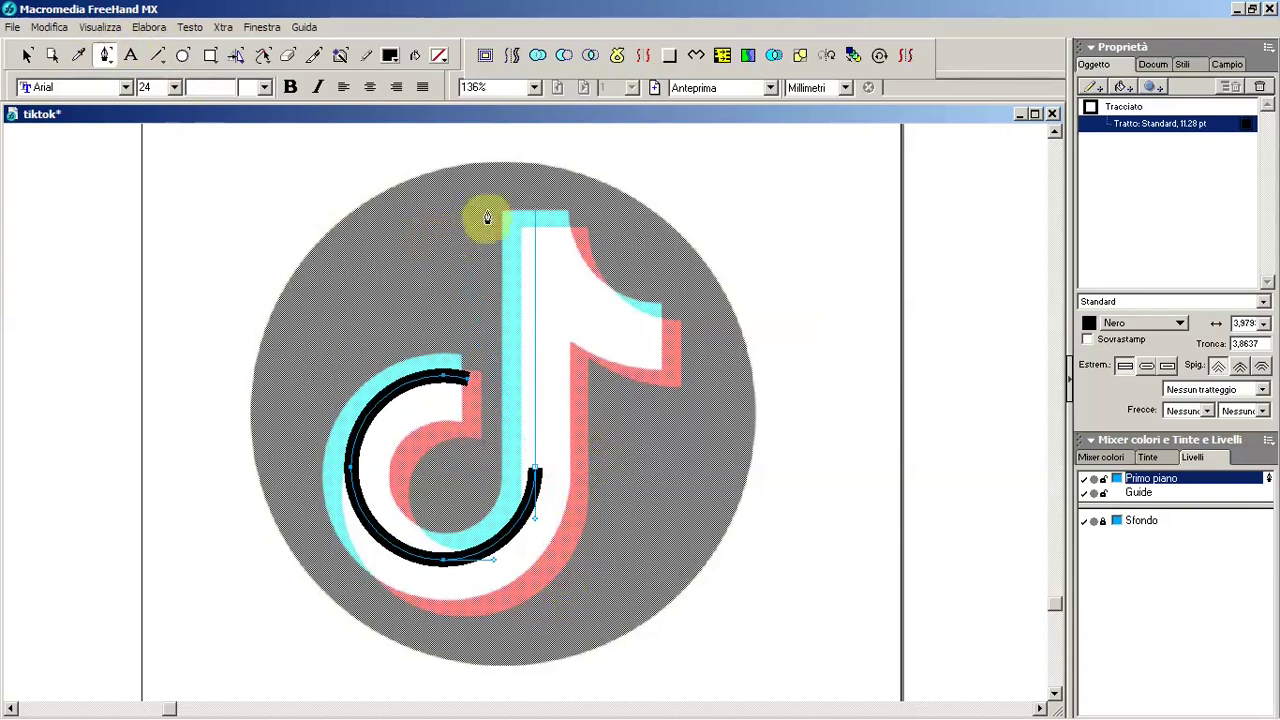
{"action": "left_click", "coordinate": [536, 178]}
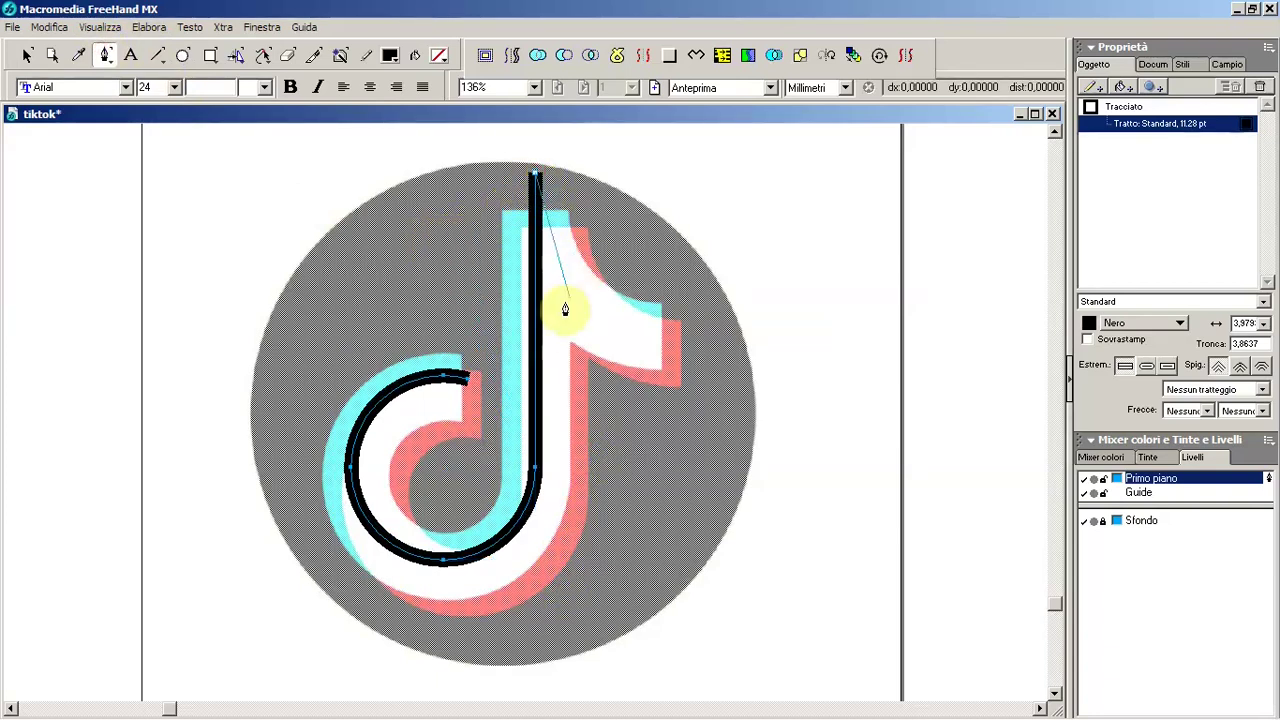
{"action": "left_click", "coordinate": [306, 320]}
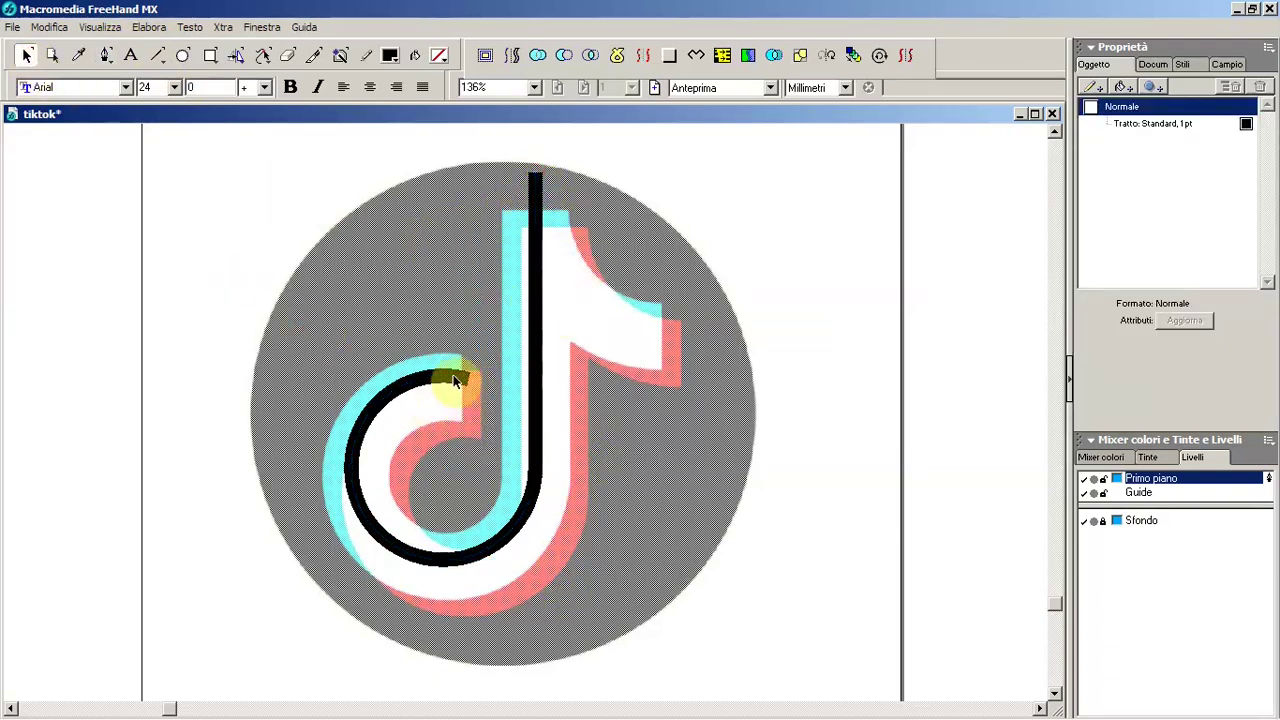
{"action": "left_click", "coordinate": [455, 378]}
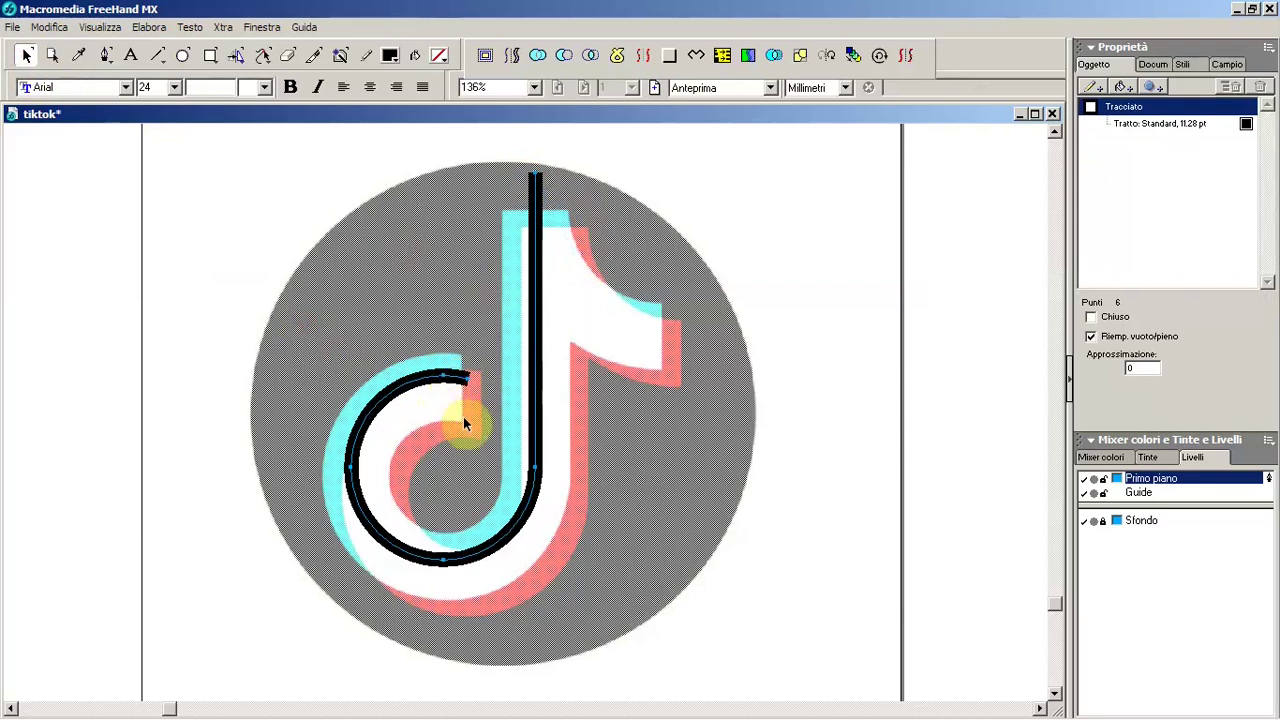
{"action": "left_click", "coordinate": [1138, 122]}
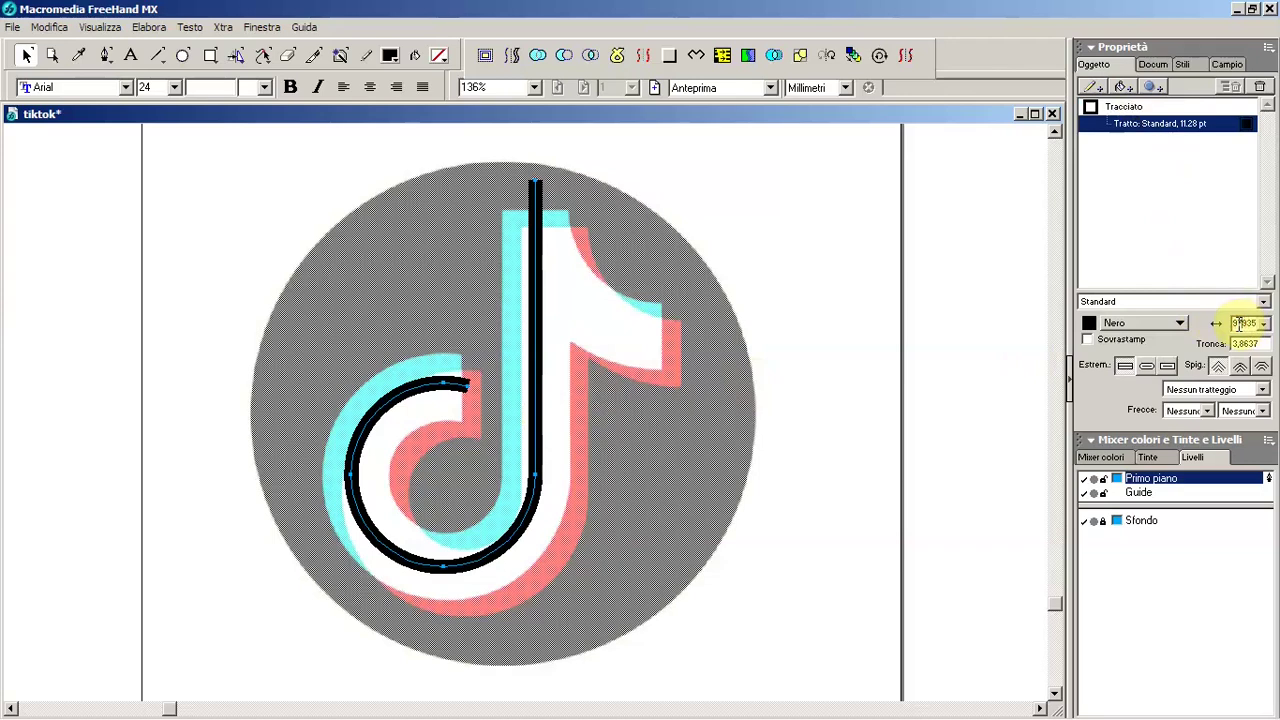
{"action": "type", "text": "20"}
Step: Change the note path's stroke width from 20 to 18
{"action": "key", "text": "Return"}
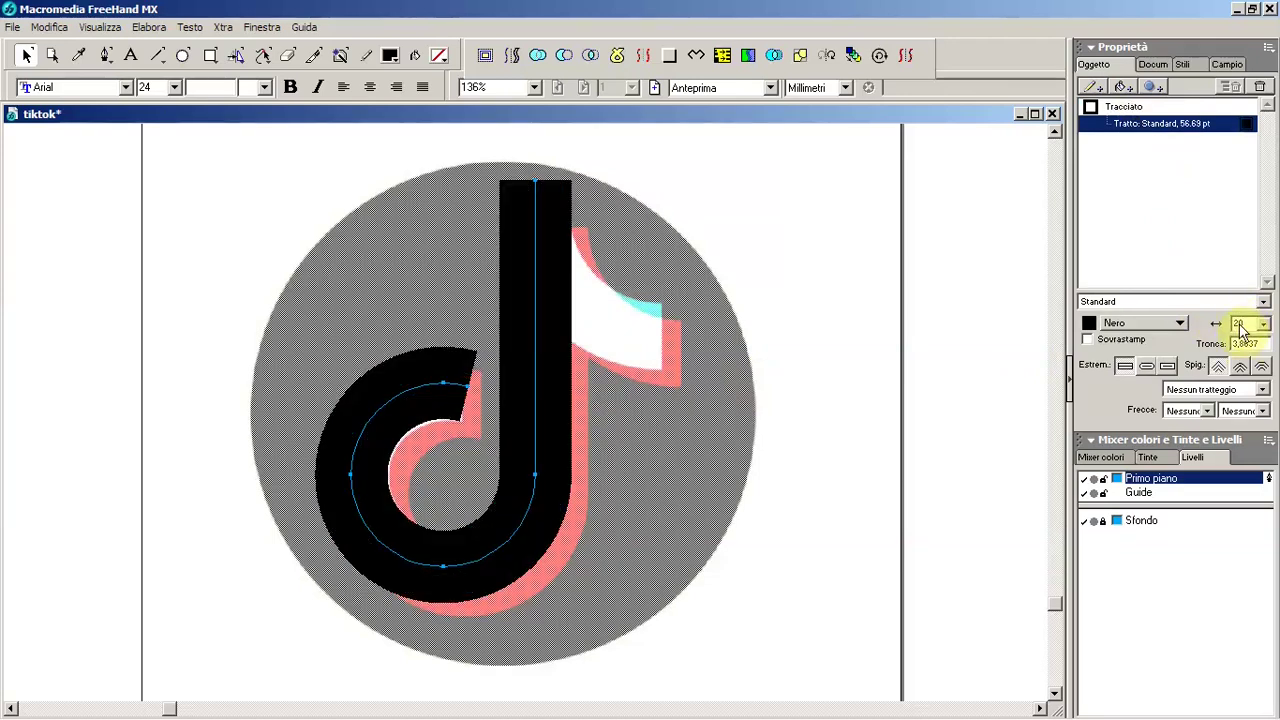
{"action": "type", "text": "18"}
{"action": "key", "text": "Return"}
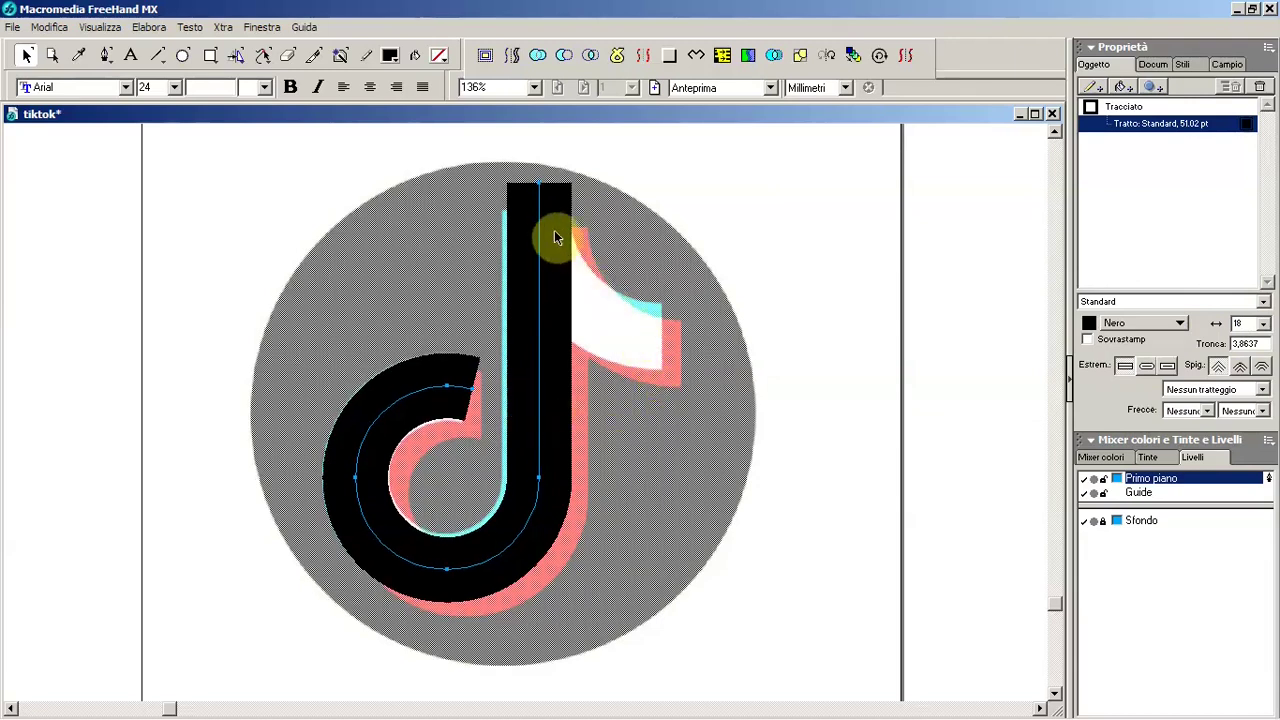
{"action": "left_click", "coordinate": [620, 147]}
{"action": "left_click", "coordinate": [513, 211]}
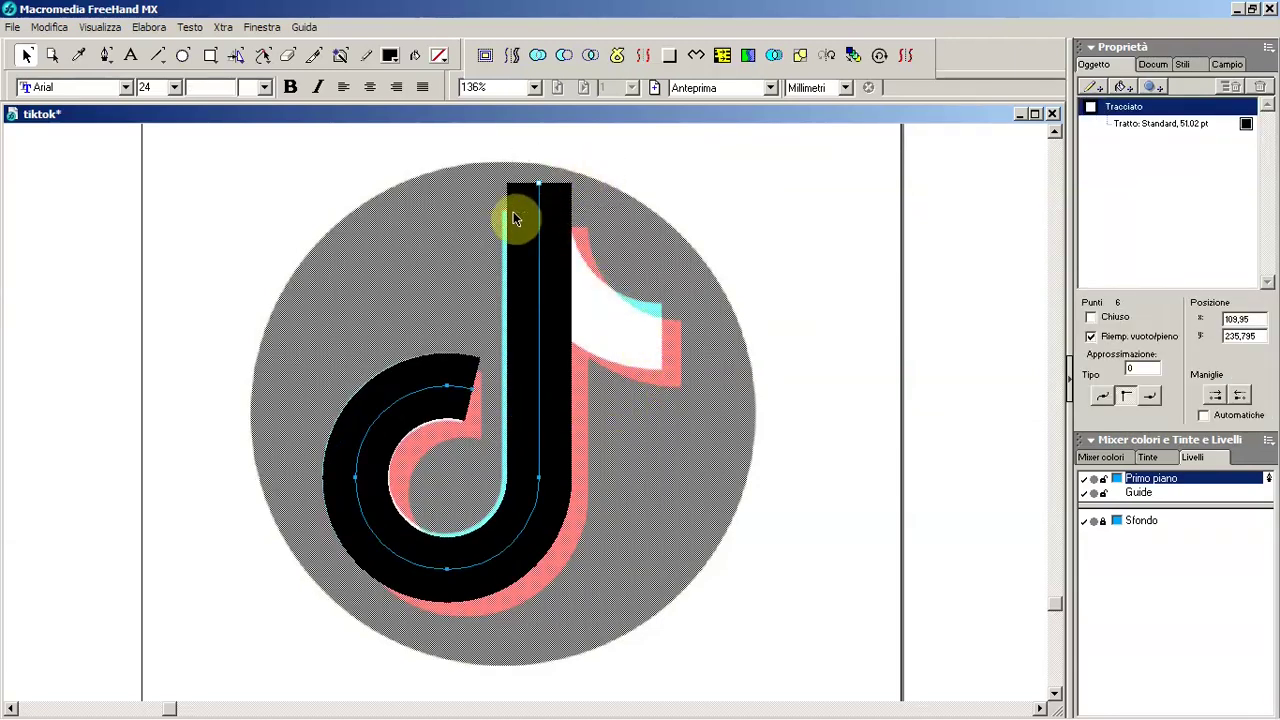
Step: Add a point extending the stem right and bend it into a horizontal curved arm
{"action": "left_click", "coordinate": [107, 57]}
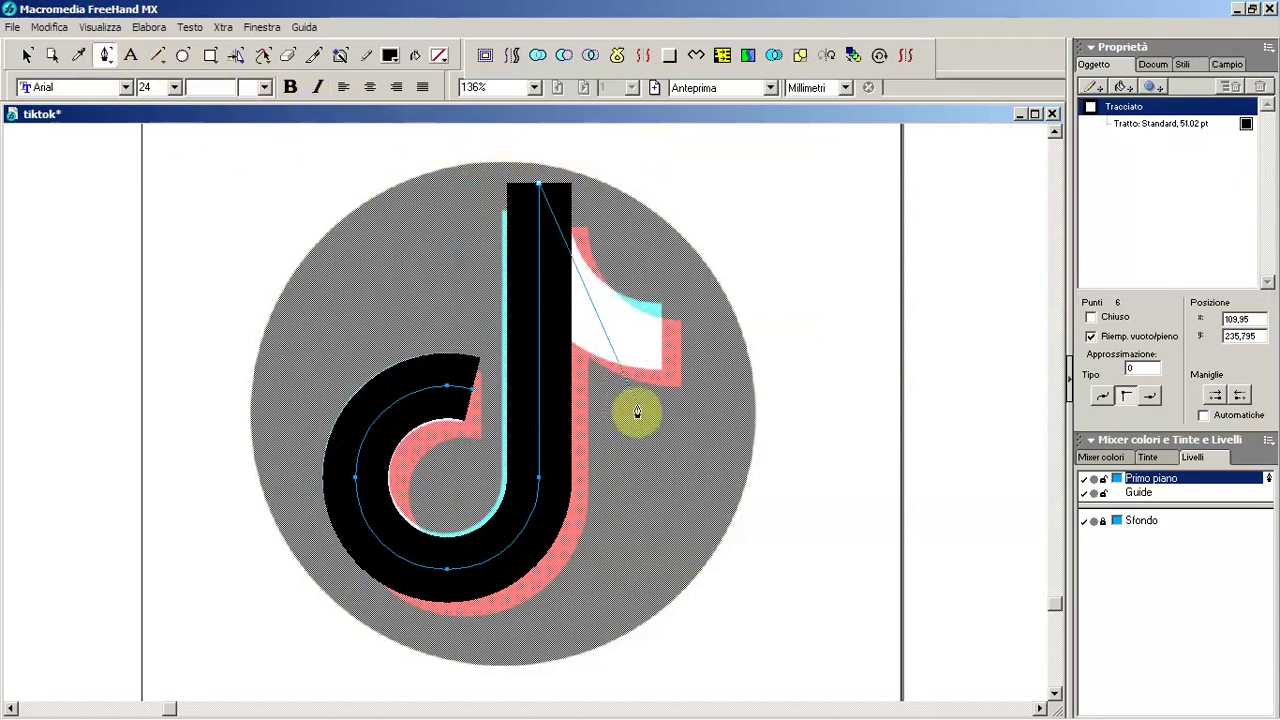
{"action": "left_click", "coordinate": [710, 360]}
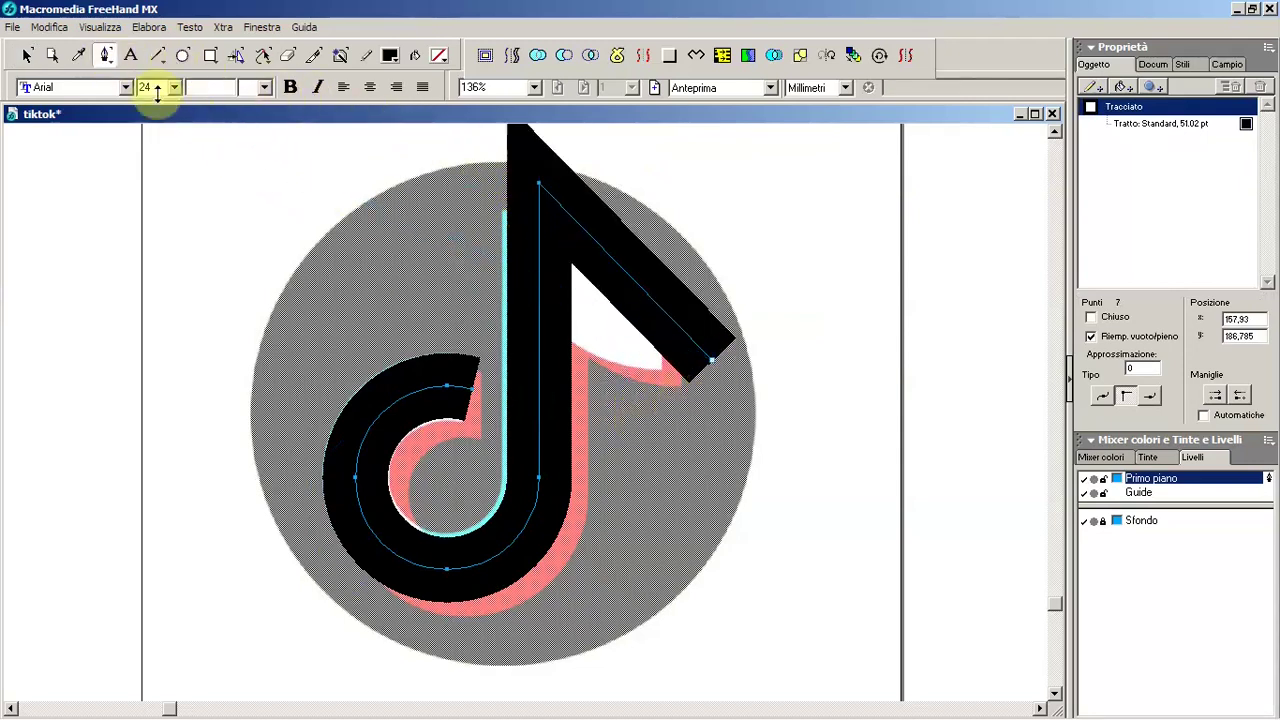
{"action": "left_click", "coordinate": [27, 55]}
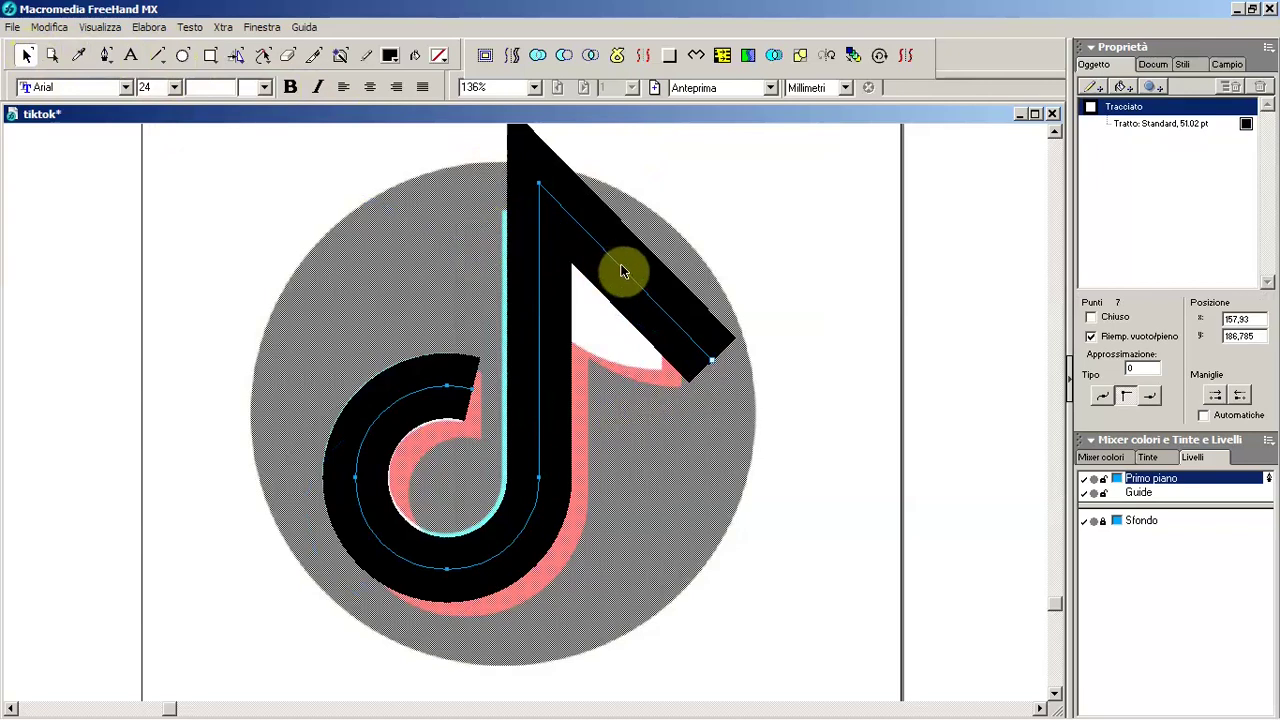
{"action": "mouse_move", "coordinate": [620, 270]}
{"action": "left_mouse_down"}
{"action": "mouse_move", "coordinate": [588, 305]}
{"action": "mouse_move", "coordinate": [539, 288]}
{"action": "left_mouse_up"}
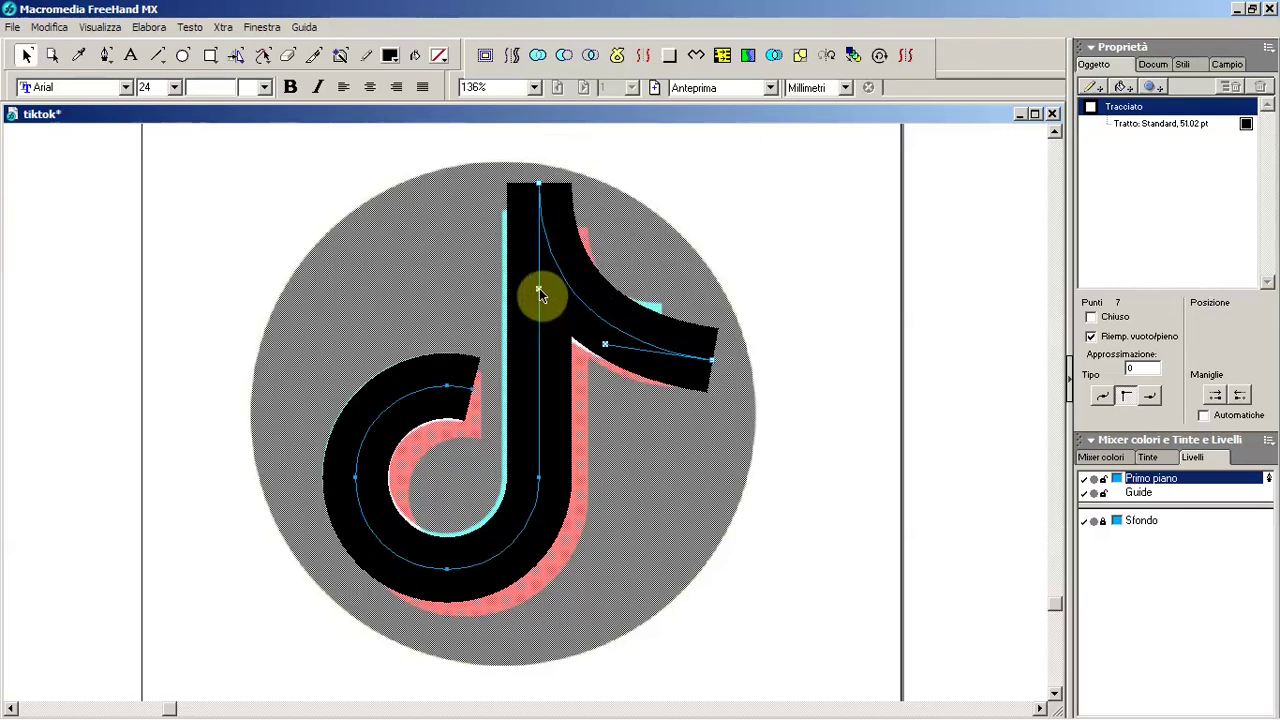
{"action": "left_click_drag", "start_coordinate": [711, 359], "coordinate": [709, 341]}
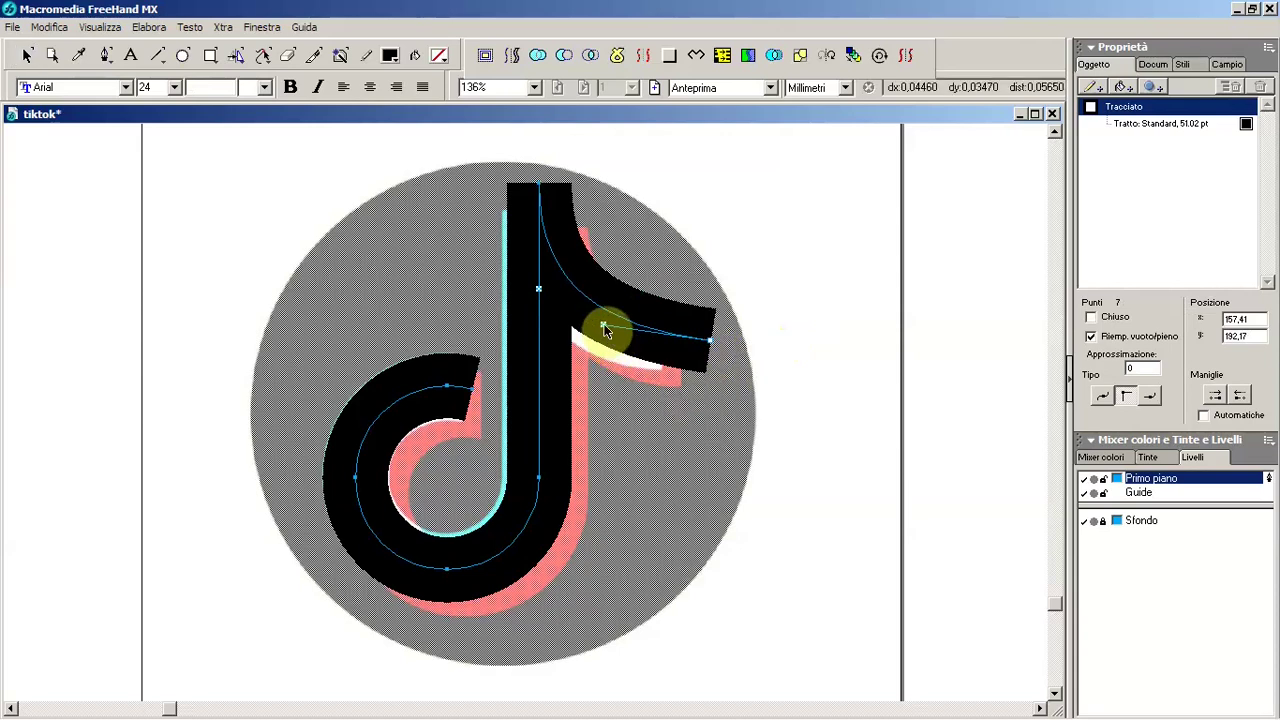
{"action": "left_click_drag", "start_coordinate": [604, 324], "coordinate": [600, 341]}
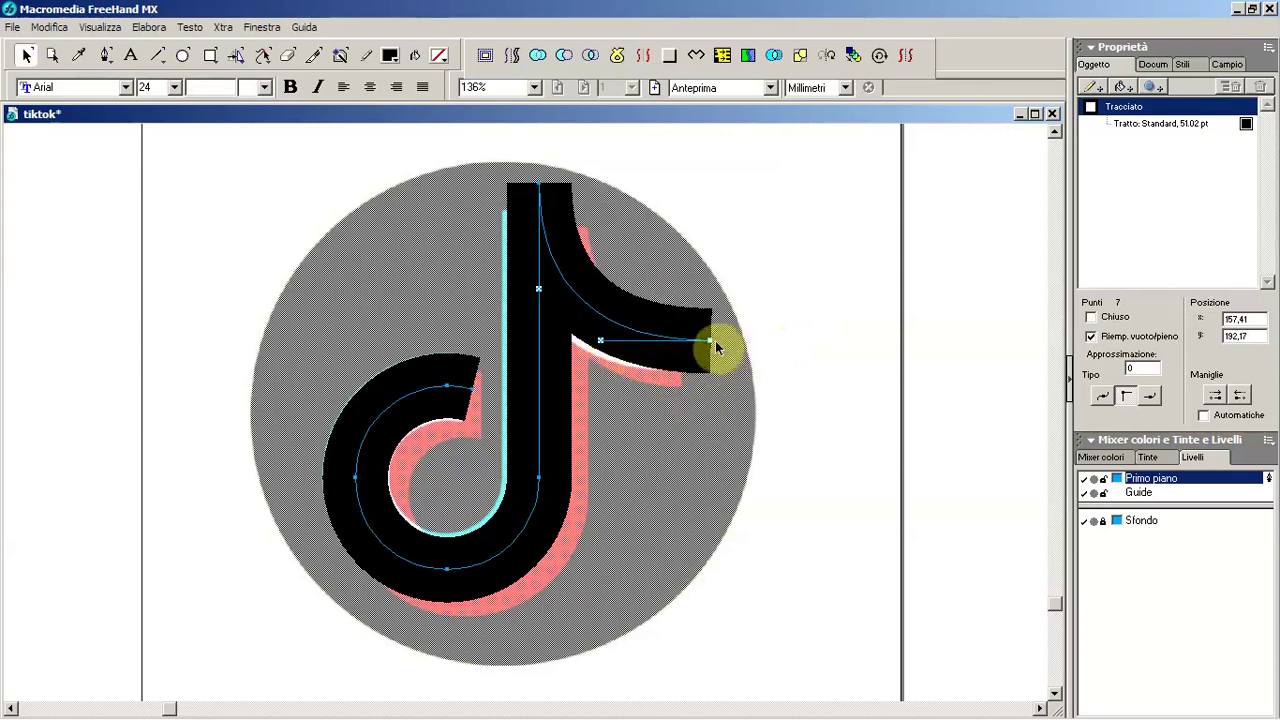
{"action": "left_click_drag", "start_coordinate": [711, 343], "coordinate": [698, 346]}
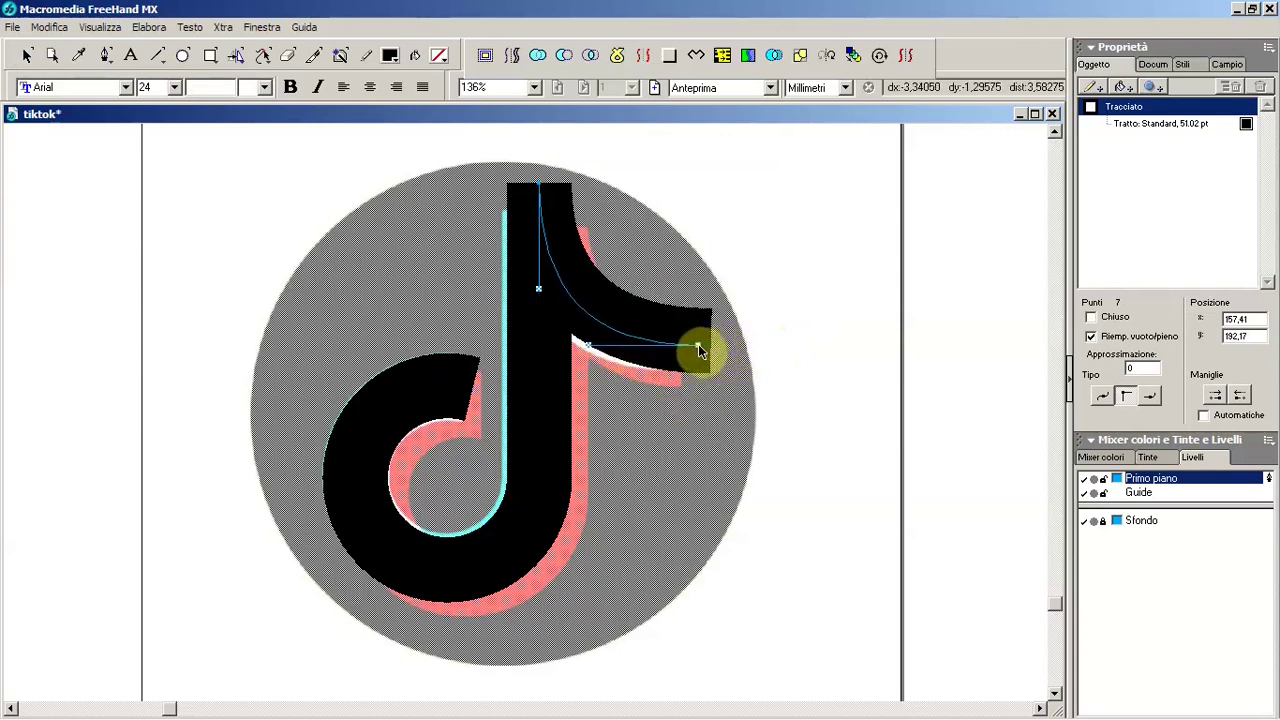
Step: Lower the stem top and adjust the middle and arm anchors to match the note
{"action": "left_click_drag", "start_coordinate": [749, 129], "coordinate": [466, 223]}
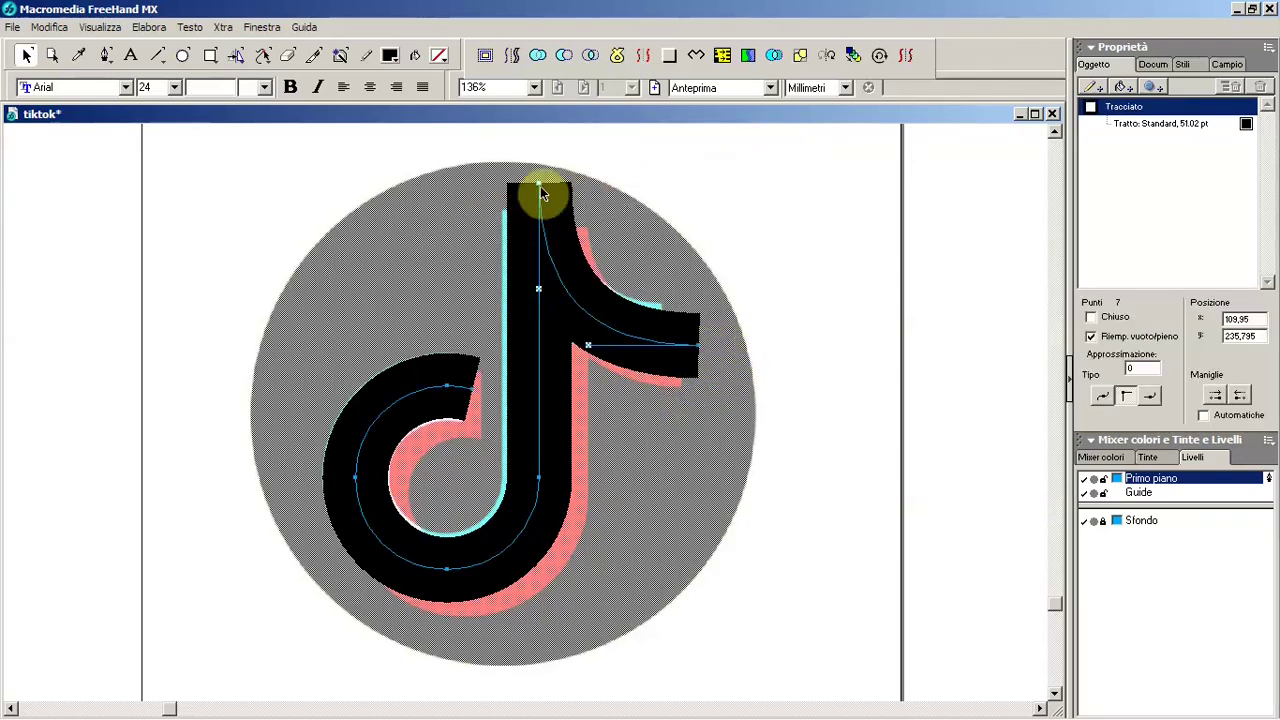
{"action": "left_click_drag", "start_coordinate": [540, 185], "coordinate": [537, 208]}
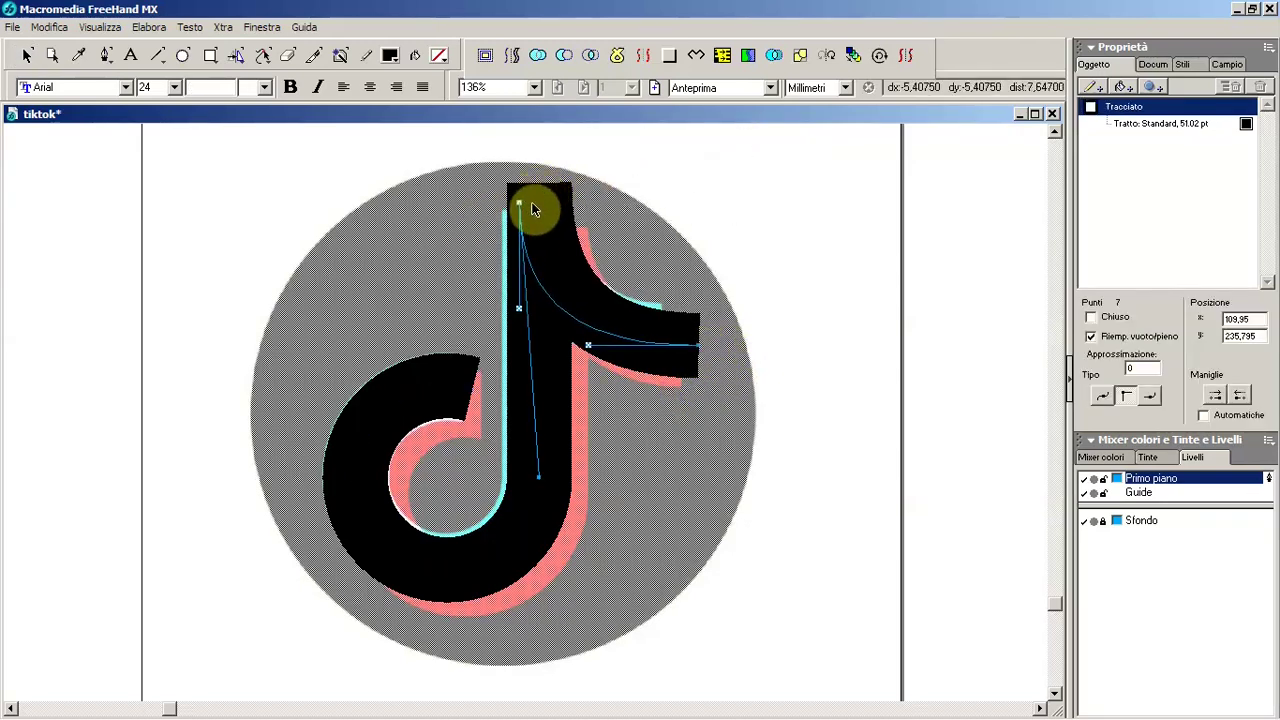
{"action": "left_click_drag", "start_coordinate": [537, 309], "coordinate": [537, 277]}
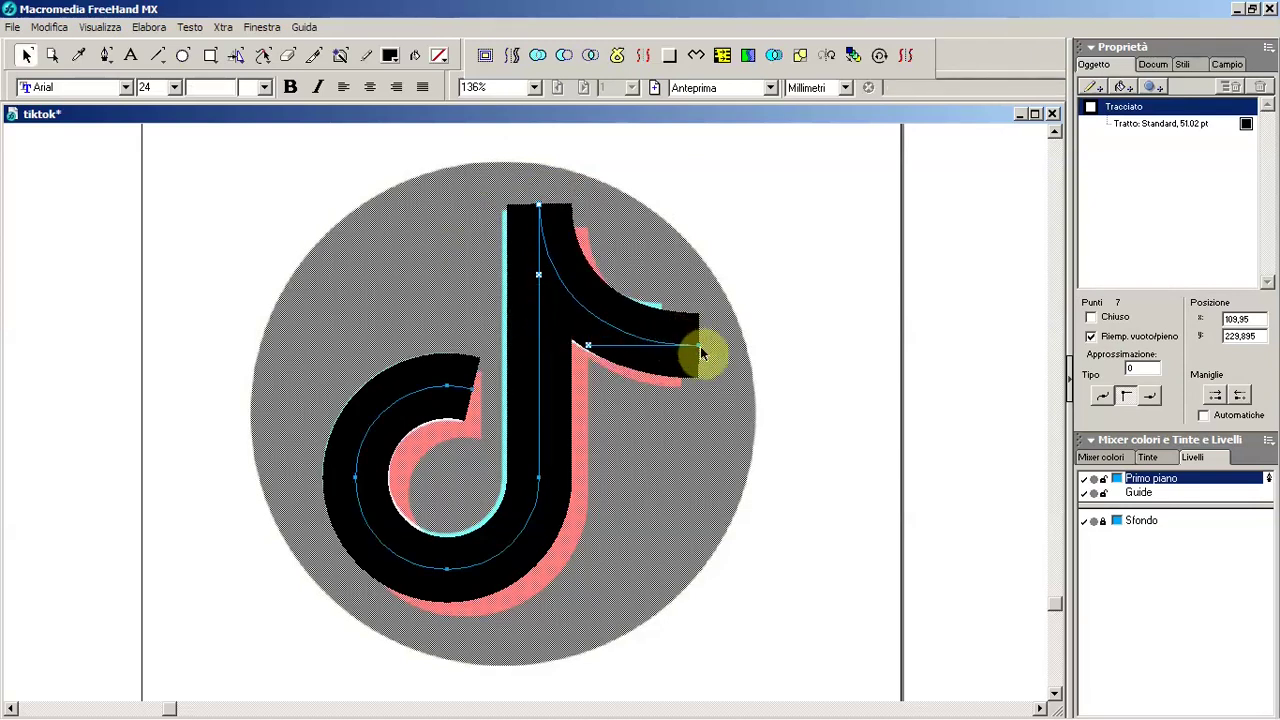
{"action": "left_click_drag", "start_coordinate": [703, 353], "coordinate": [692, 341]}
{"action": "left_click", "coordinate": [582, 343]}
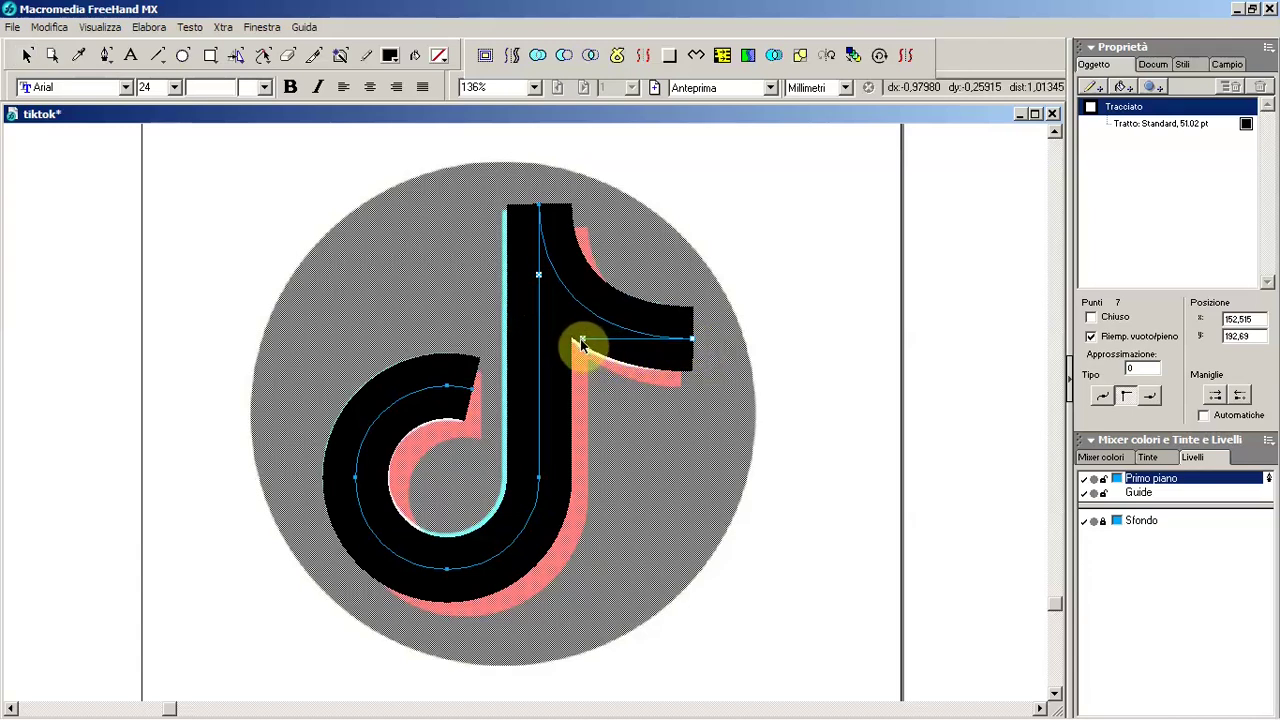
{"action": "left_click_drag", "start_coordinate": [582, 343], "coordinate": [576, 340]}
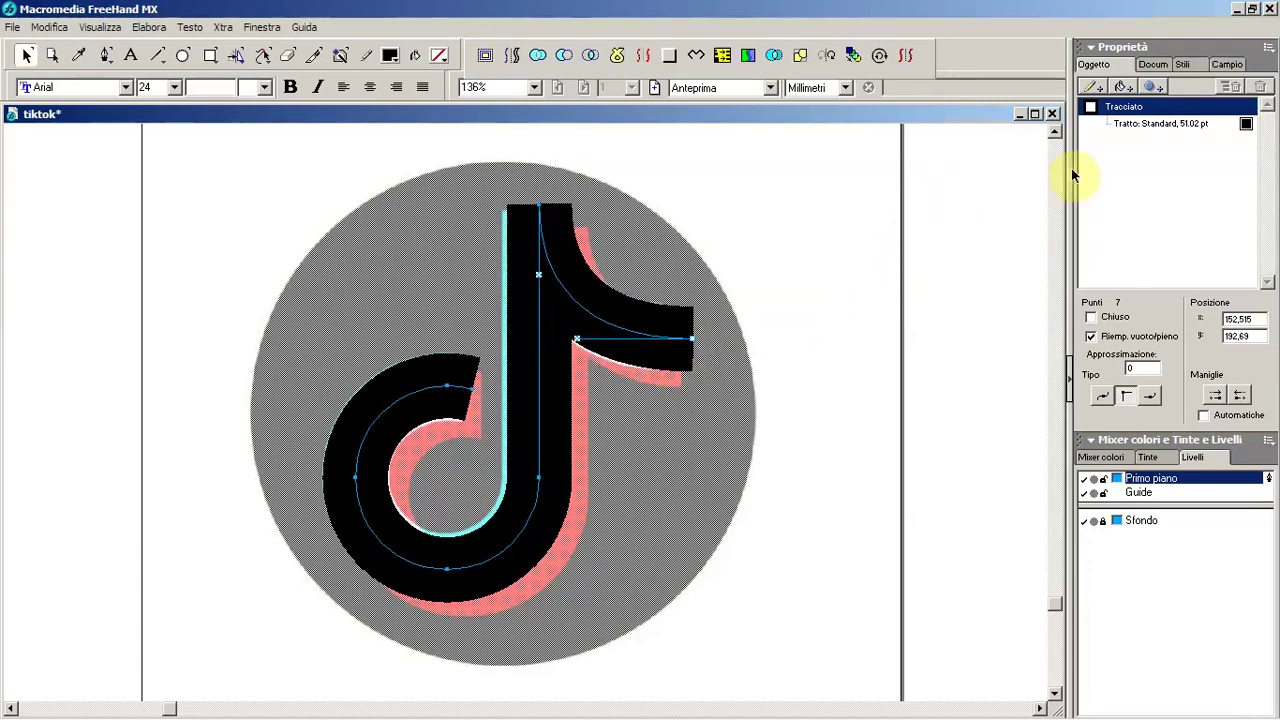
{"action": "left_click", "coordinate": [1128, 123]}
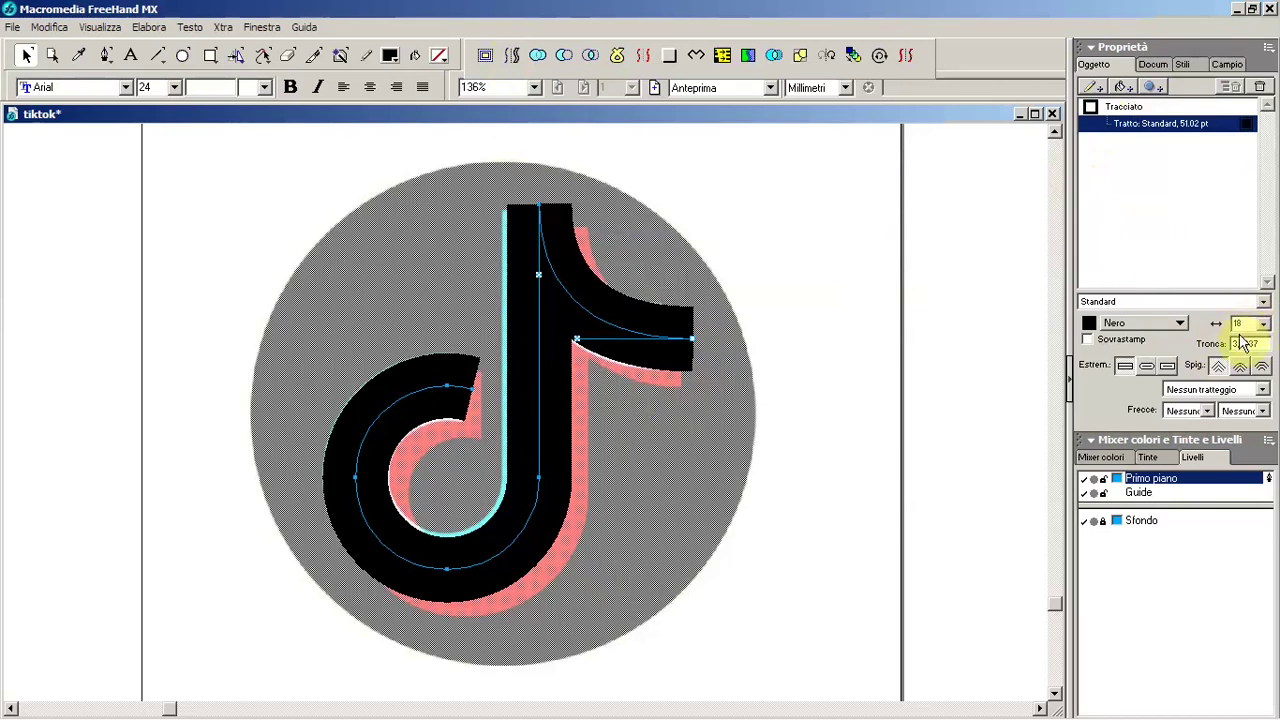
Step: Expand the 18 mm stroke into an outline shape, set its fill to None, and select its top points
{"action": "left_click", "coordinate": [486, 55]}
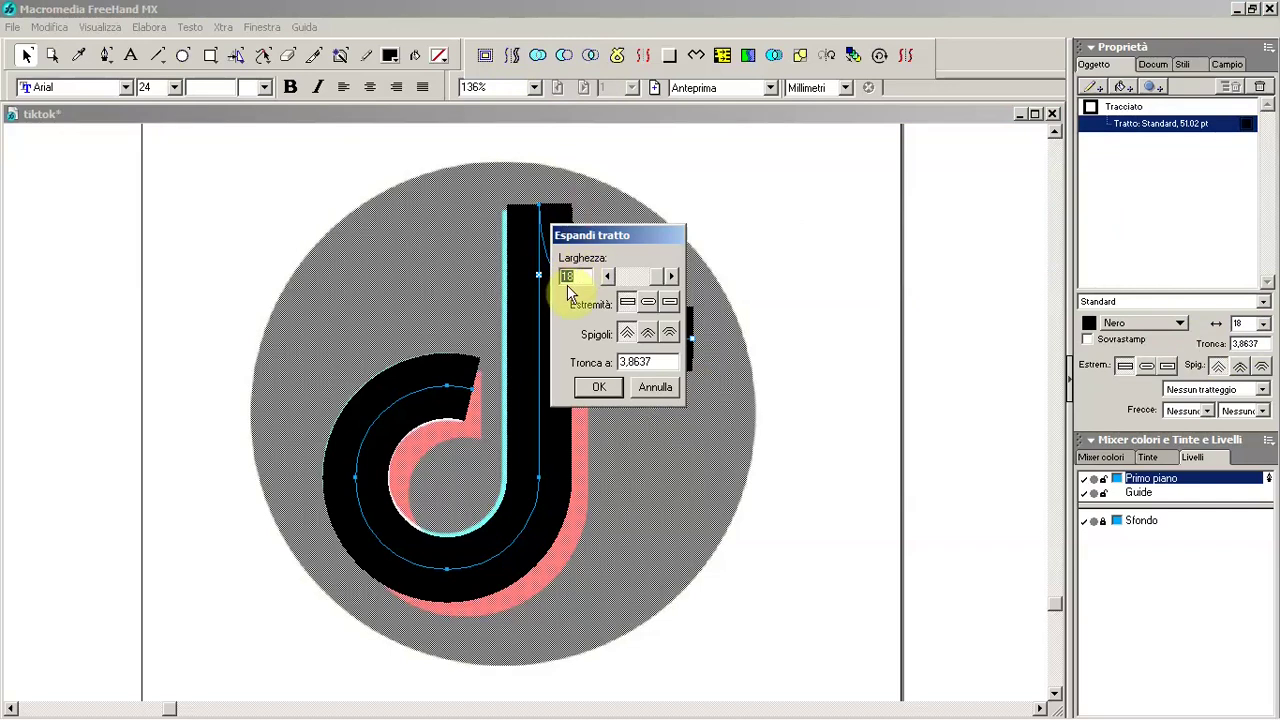
{"action": "left_click", "coordinate": [597, 387]}
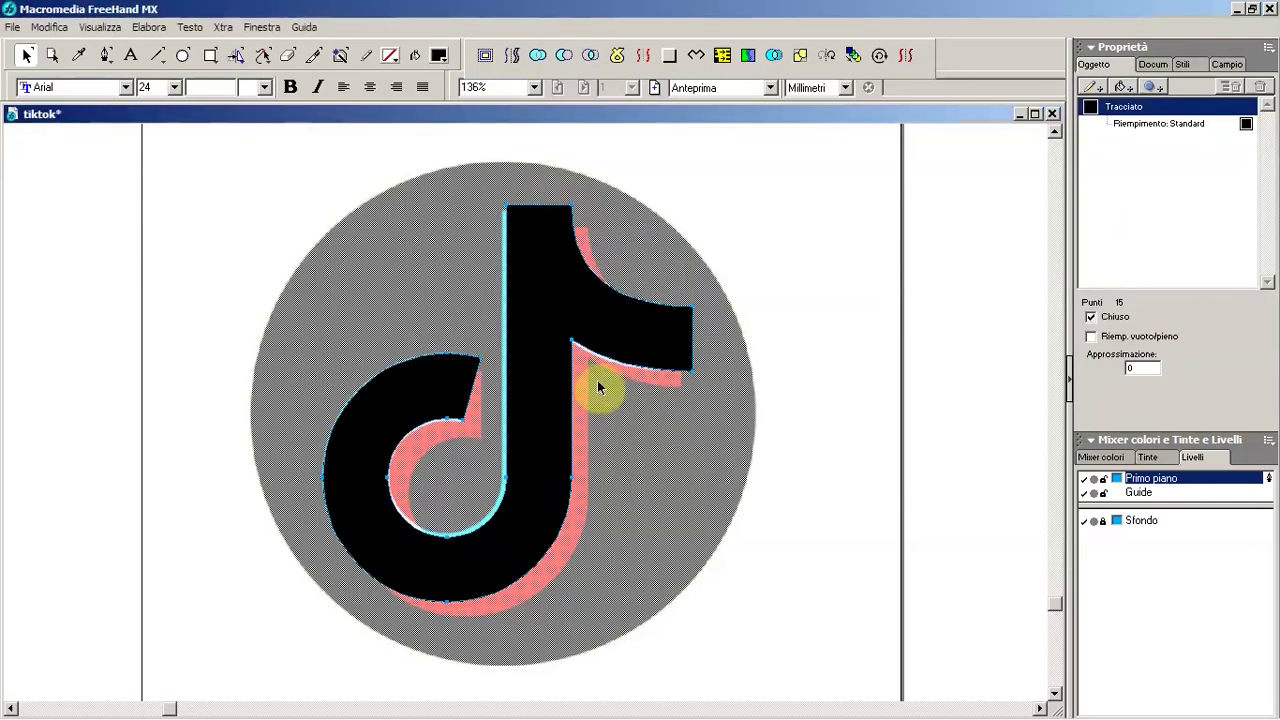
{"action": "left_click", "coordinate": [1218, 64]}
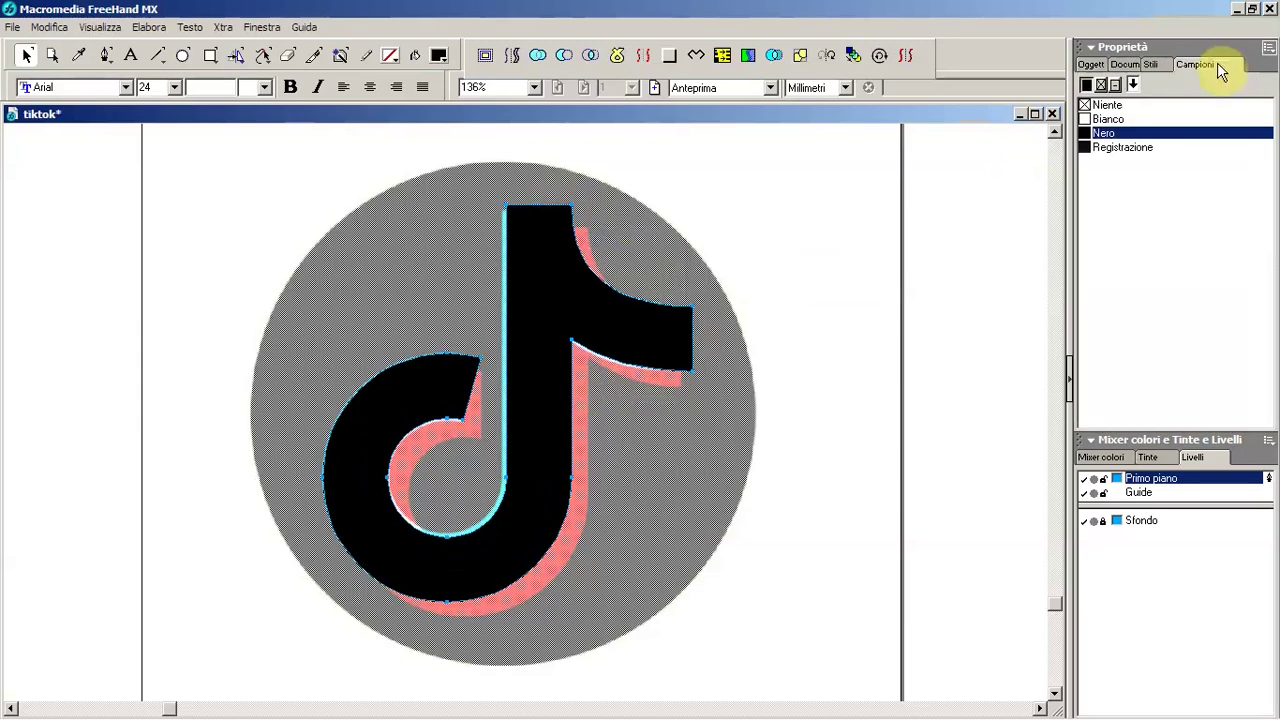
{"action": "left_click", "coordinate": [1100, 118]}
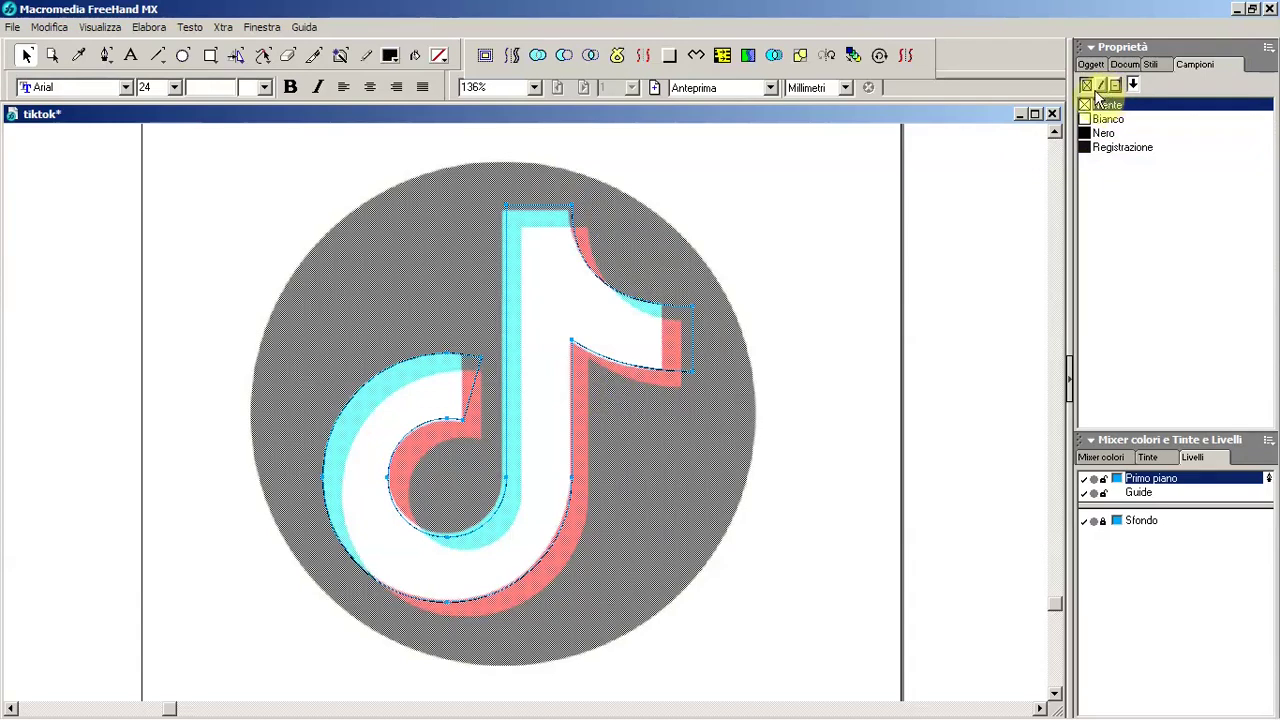
{"action": "left_click_drag", "start_coordinate": [648, 182], "coordinate": [470, 216]}
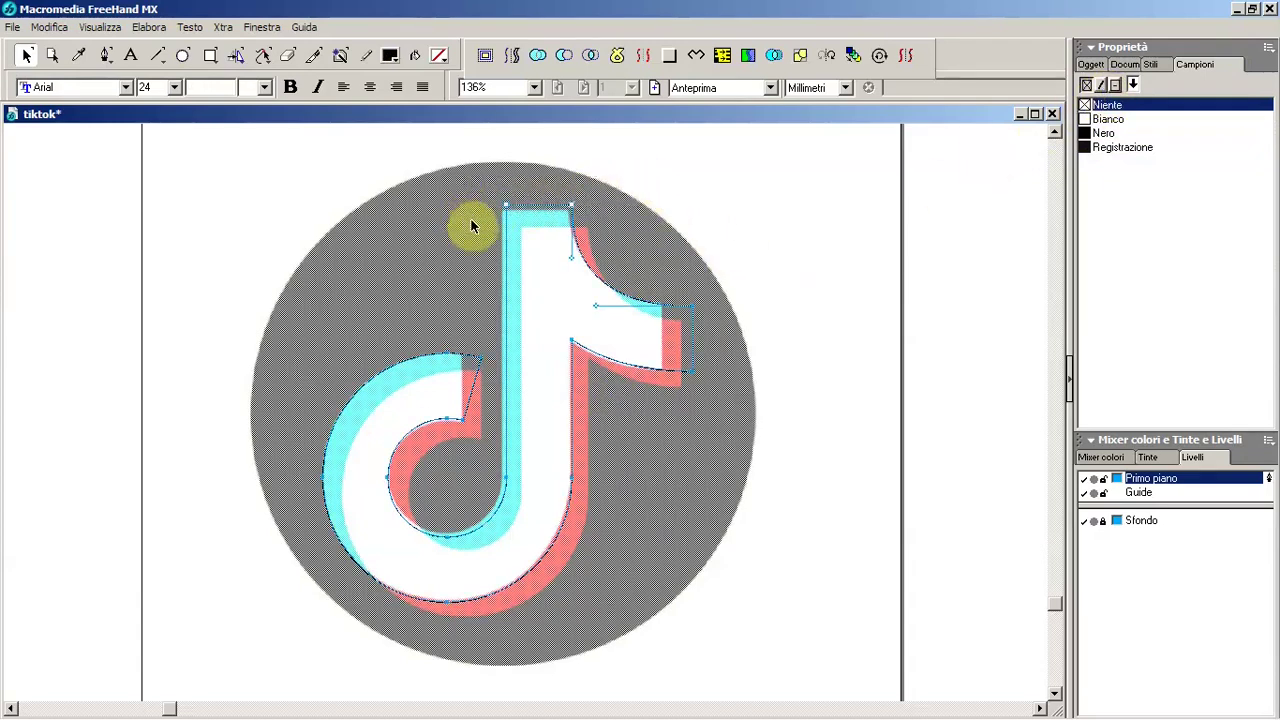
Step: Draw a rectangle over the arm tip and Punch it out of the note
{"action": "left_click", "coordinate": [210, 55]}
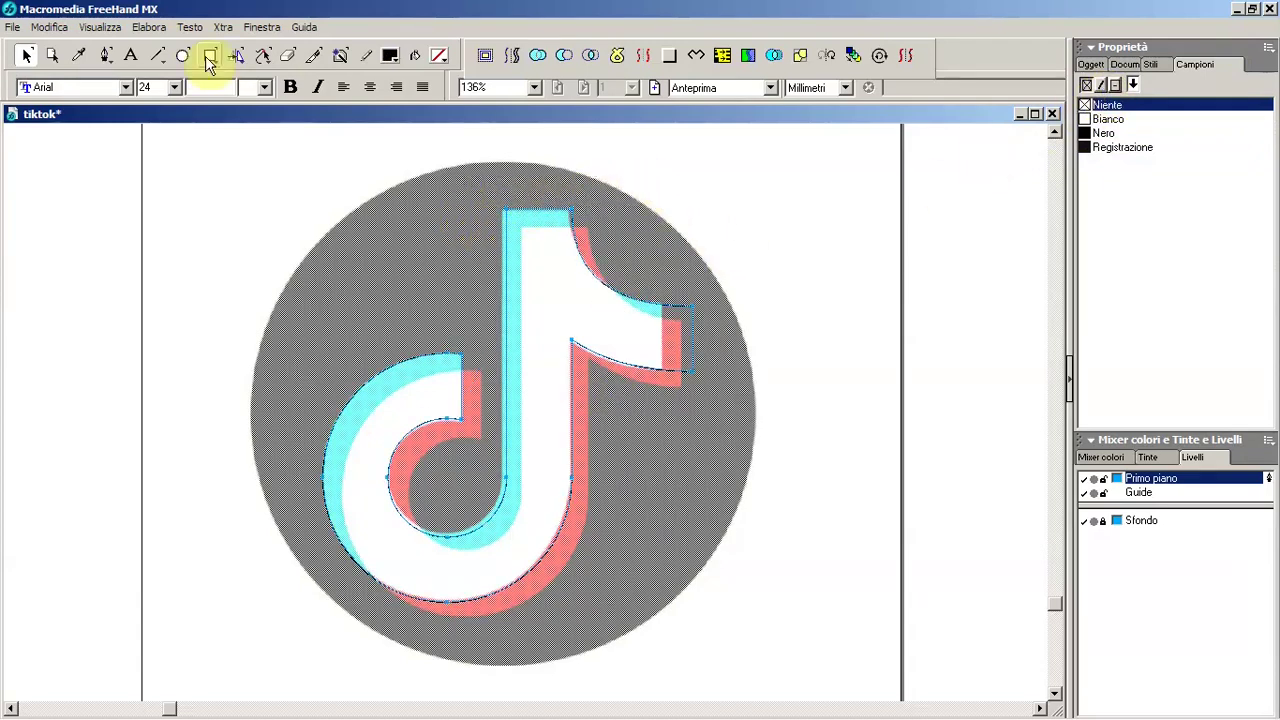
{"action": "left_click_drag", "start_coordinate": [724, 282], "coordinate": [658, 400]}
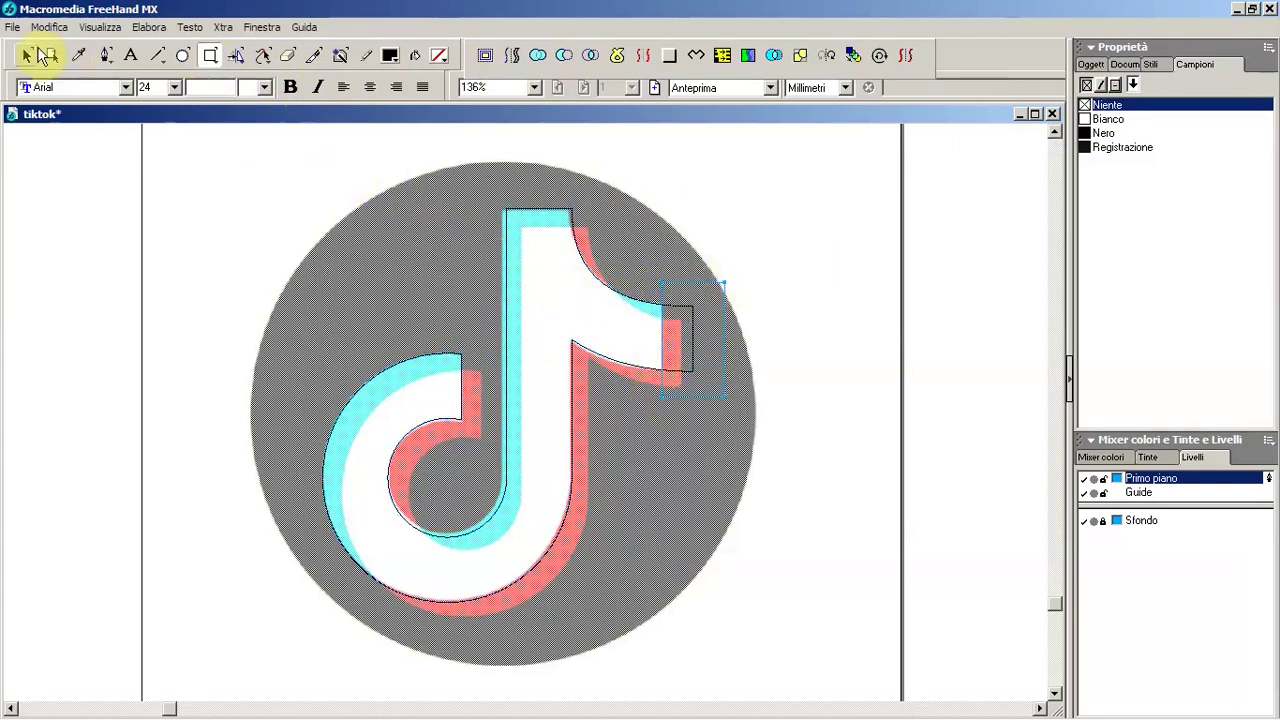
{"action": "left_click", "coordinate": [25, 56]}
{"action": "left_click", "coordinate": [640, 294]}
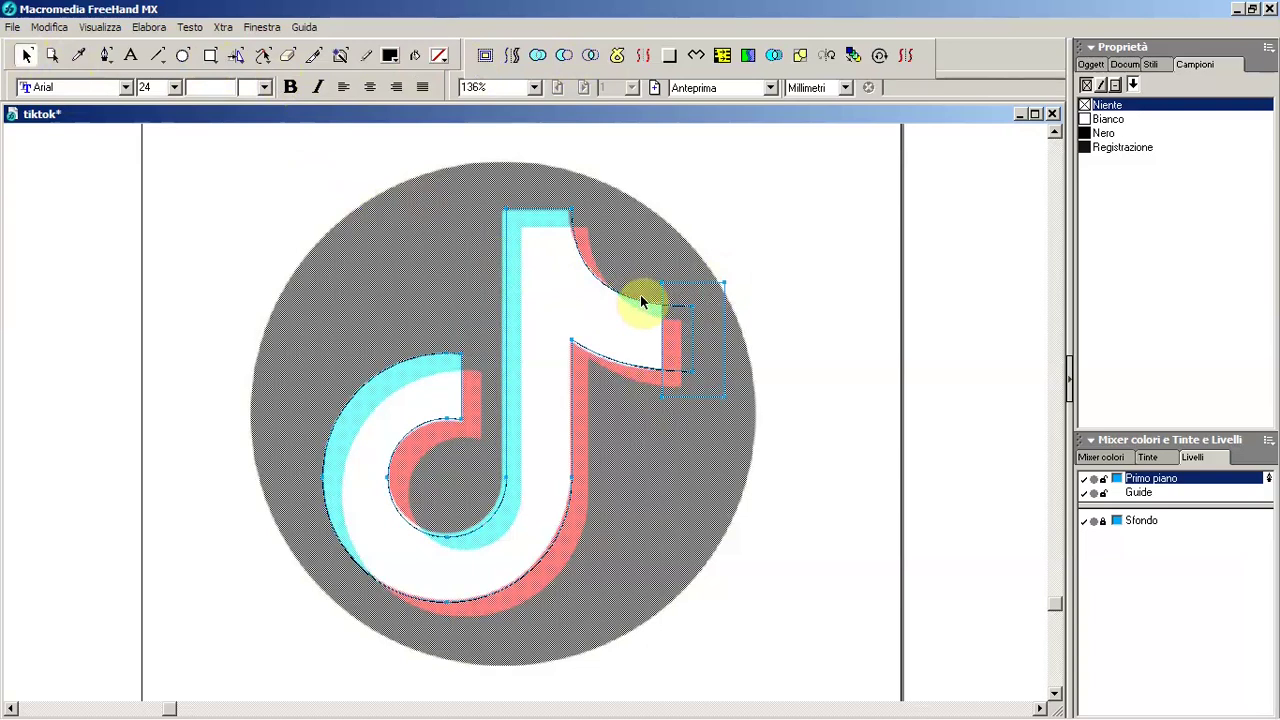
{"action": "left_click", "coordinate": [562, 58]}
Step: Shift the white note down-right and select the other note paths
{"action": "left_click_drag", "start_coordinate": [628, 292], "coordinate": [655, 319]}
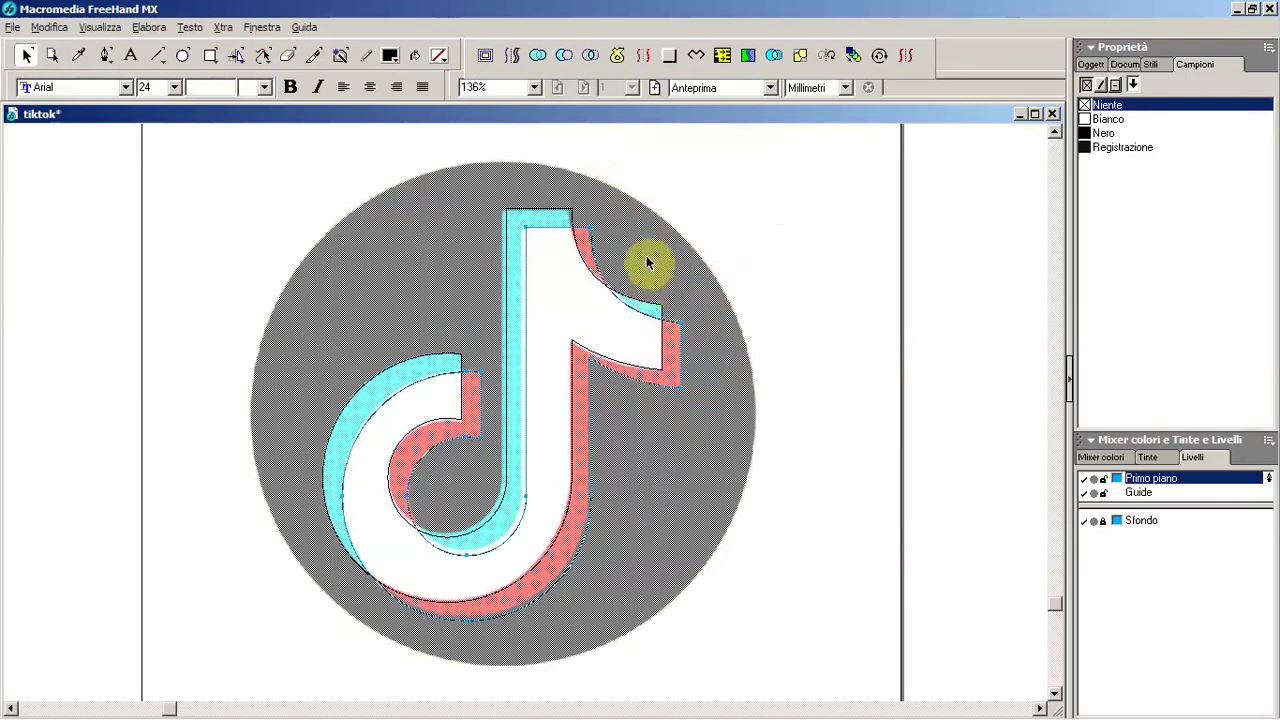
{"action": "left_click", "coordinate": [561, 205]}
{"action": "left_click", "coordinate": [592, 243]}
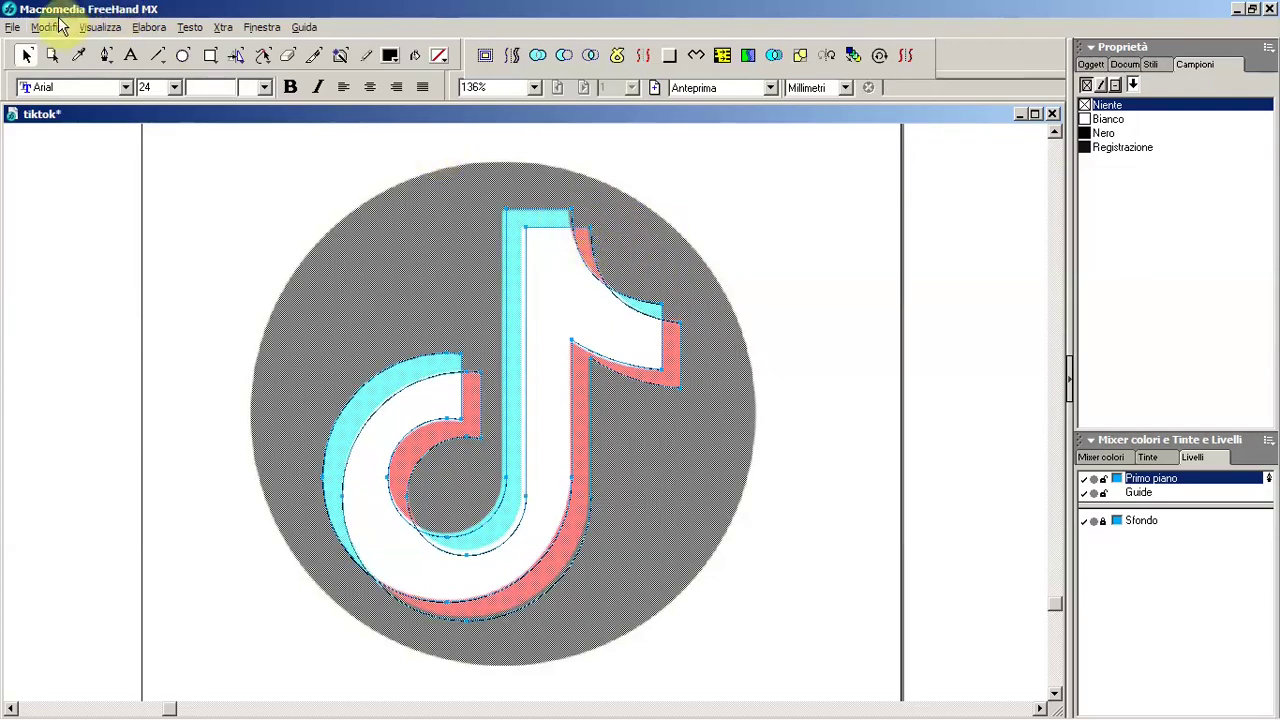
Step: Clone the note outline, Intersect the copies into the middle piece, and fill it Bianco
{"action": "left_click", "coordinate": [49, 27]}
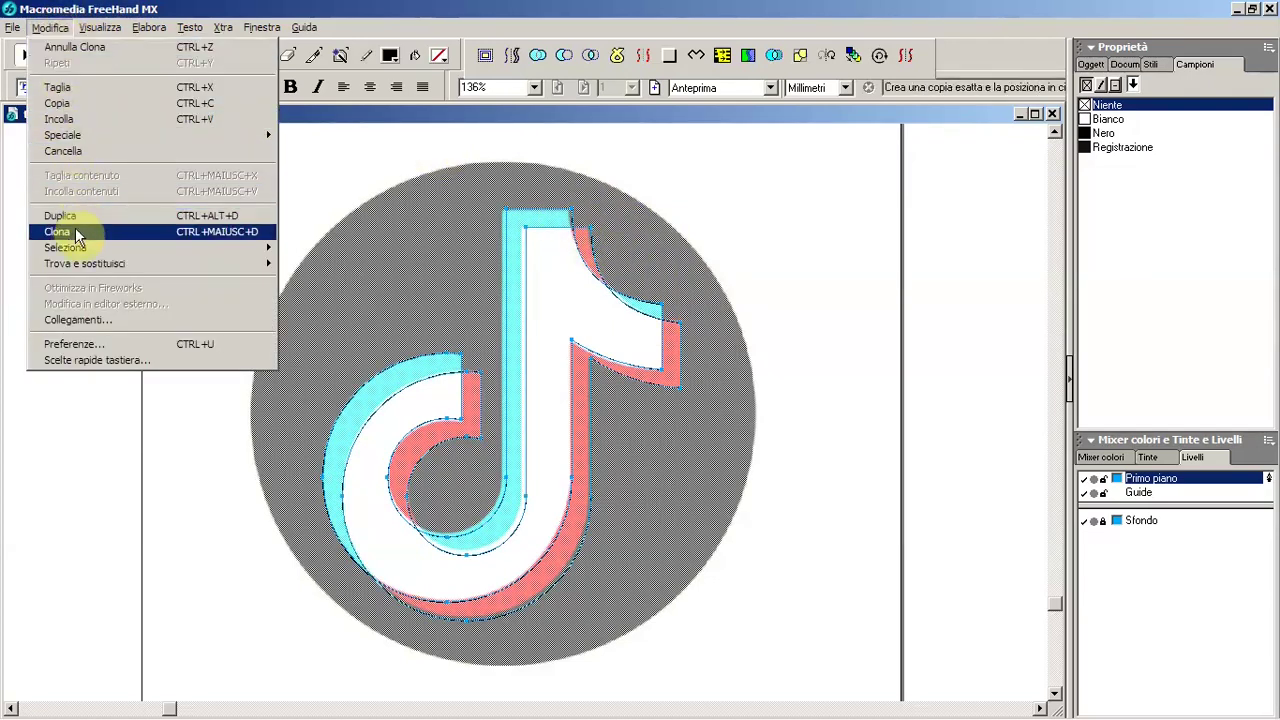
{"action": "left_click", "coordinate": [78, 232]}
{"action": "left_click", "coordinate": [591, 57]}
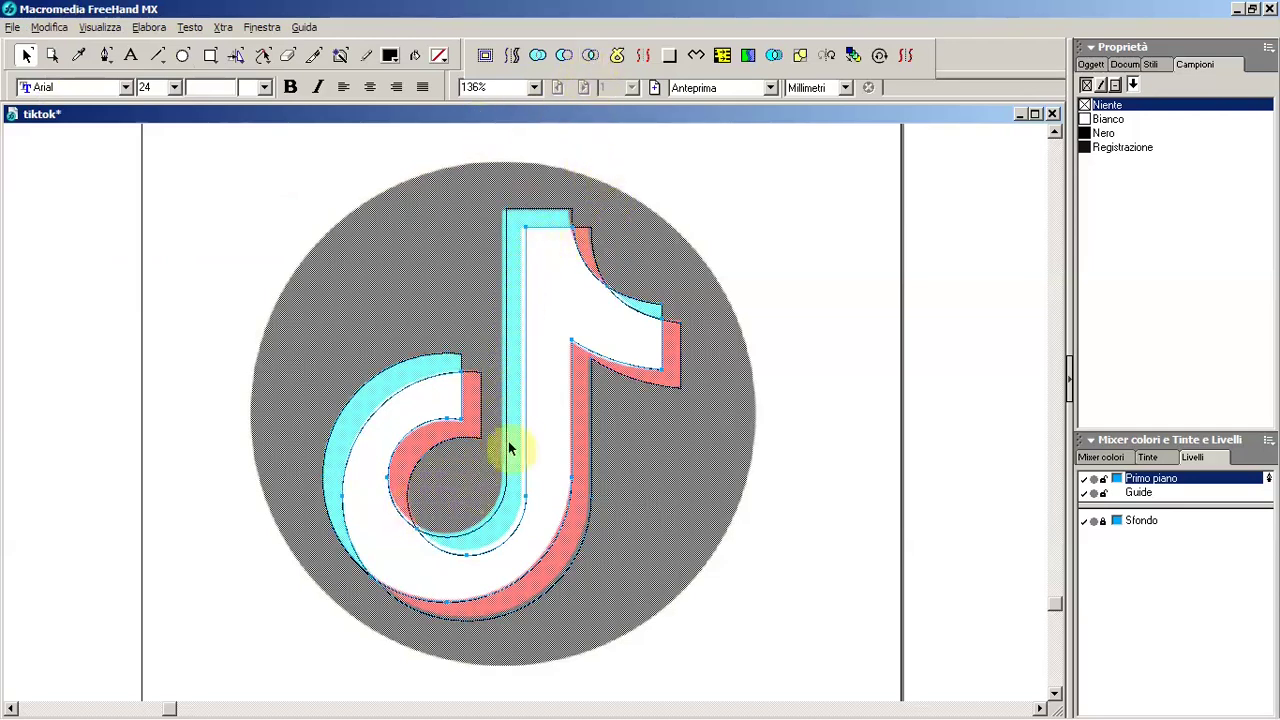
{"action": "left_click", "coordinate": [1108, 120]}
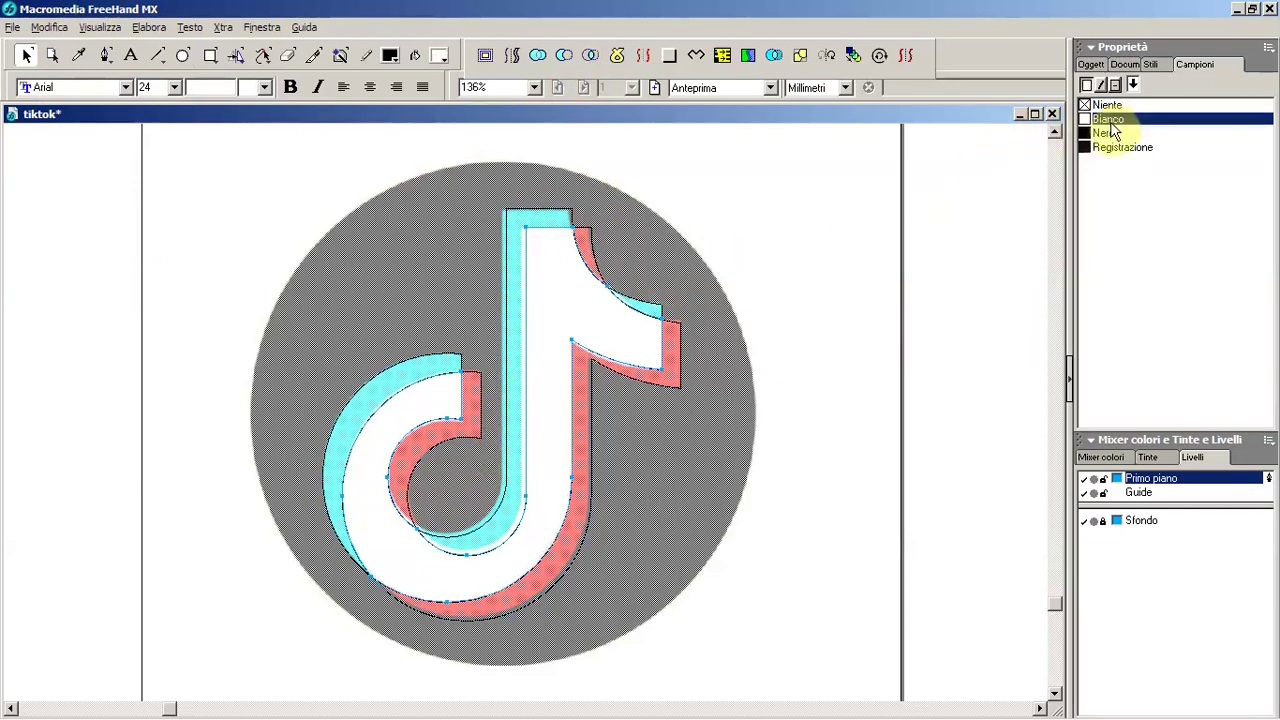
Step: Mix red 255/0/0 and cyan 0/255/255 and drag both into the Campioni swatches
{"action": "left_click", "coordinate": [1100, 457]}
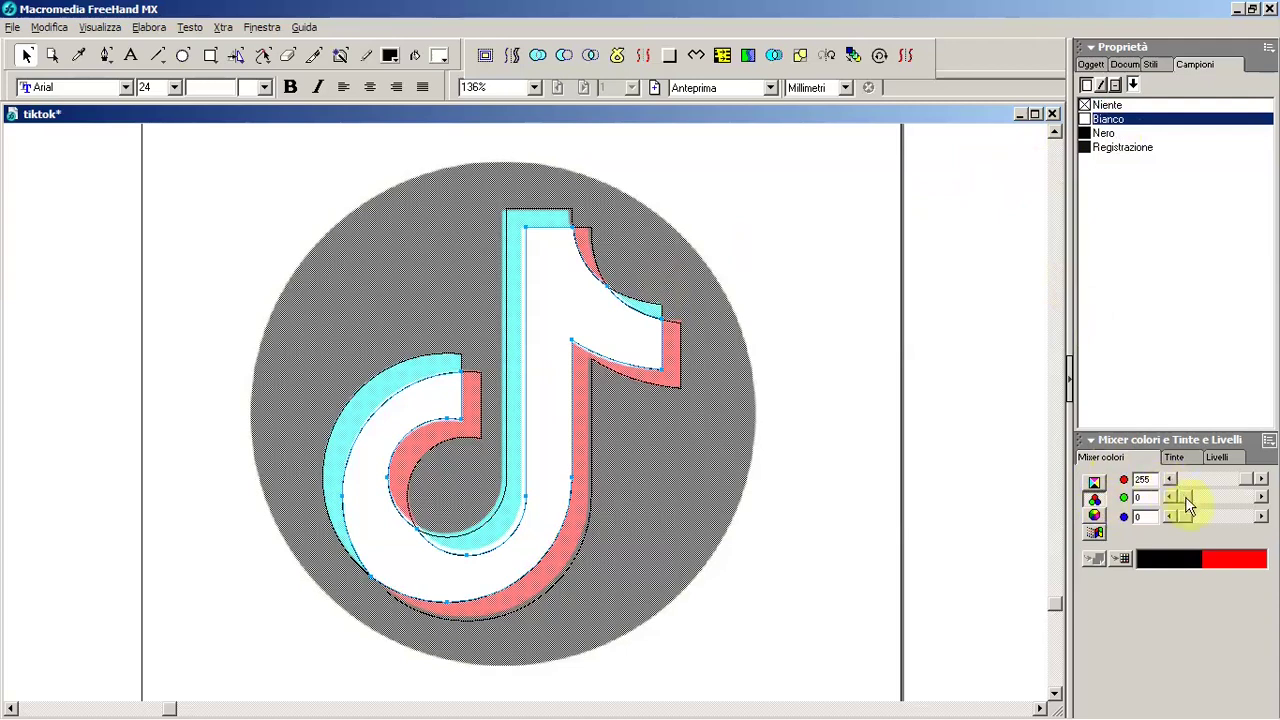
{"action": "left_click_drag", "start_coordinate": [1237, 558], "coordinate": [1205, 318]}
{"action": "mouse_move", "coordinate": [1245, 482]}
{"action": "left_mouse_down"}
{"action": "mouse_move", "coordinate": [1170, 482]}
{"action": "mouse_move", "coordinate": [1245, 497]}
{"action": "mouse_move", "coordinate": [1255, 516]}
{"action": "left_mouse_up"}
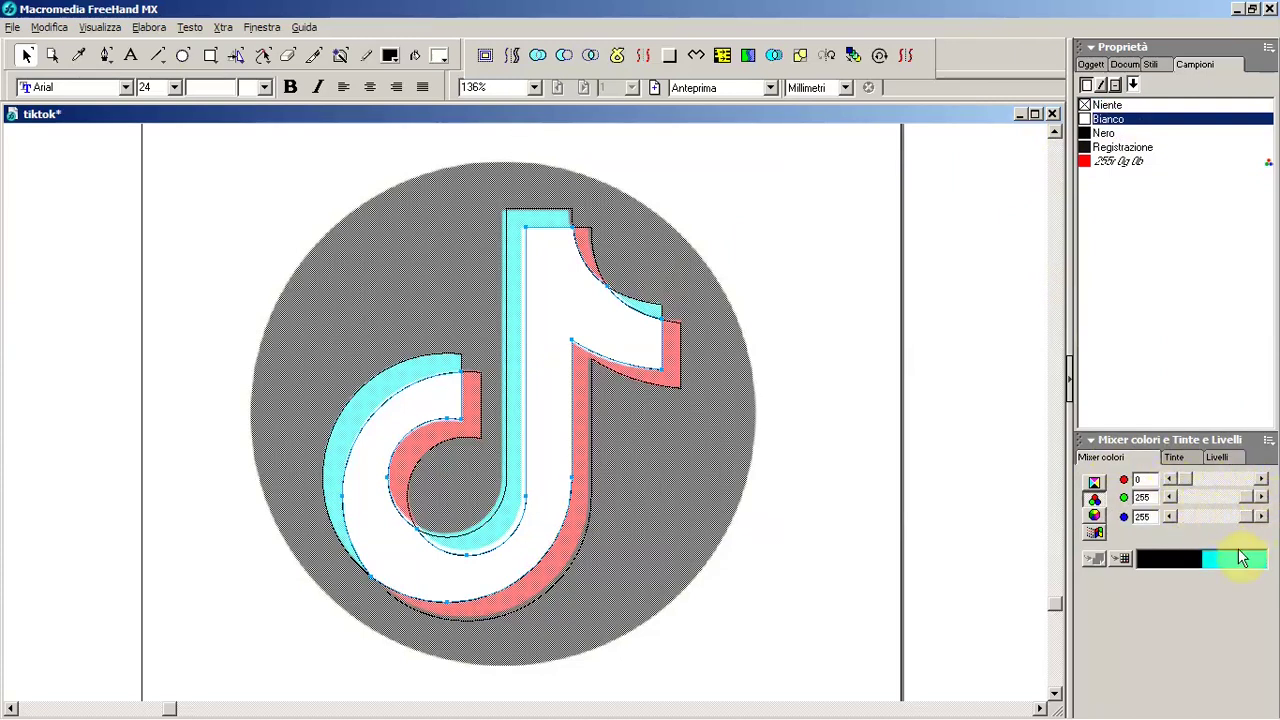
{"action": "left_click_drag", "start_coordinate": [1235, 558], "coordinate": [1203, 335]}
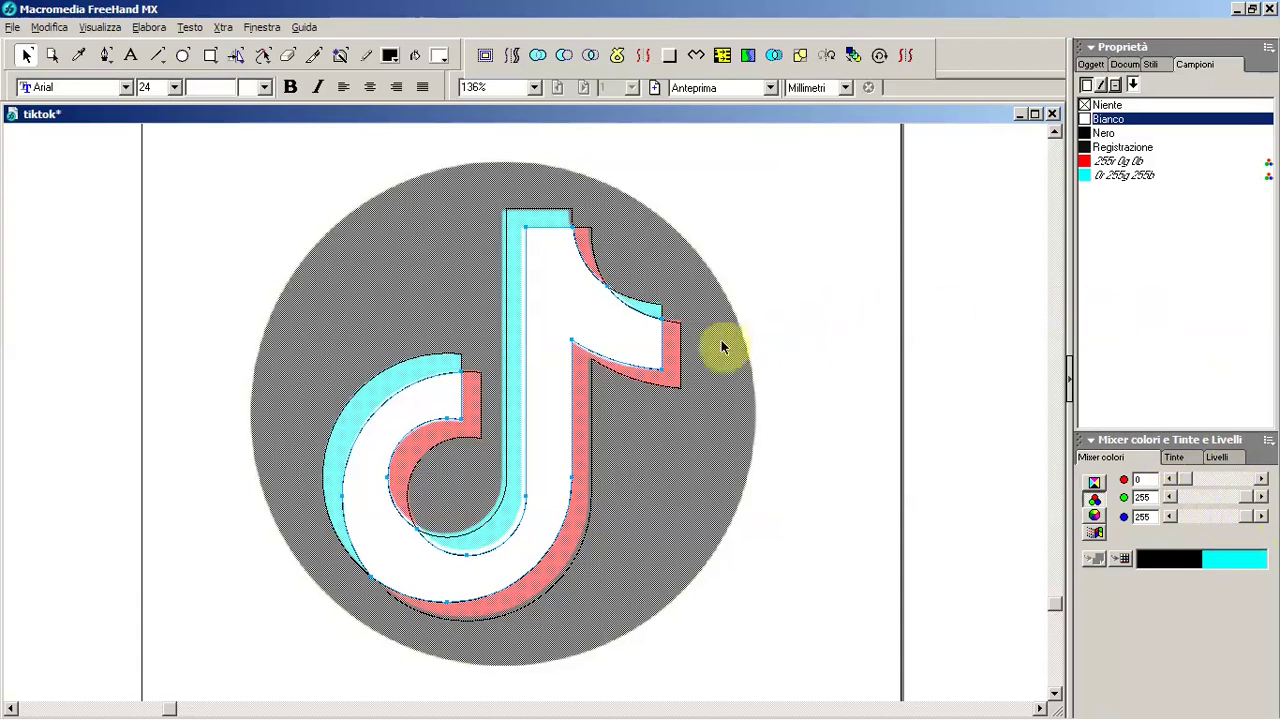
{"action": "left_click", "coordinate": [683, 350]}
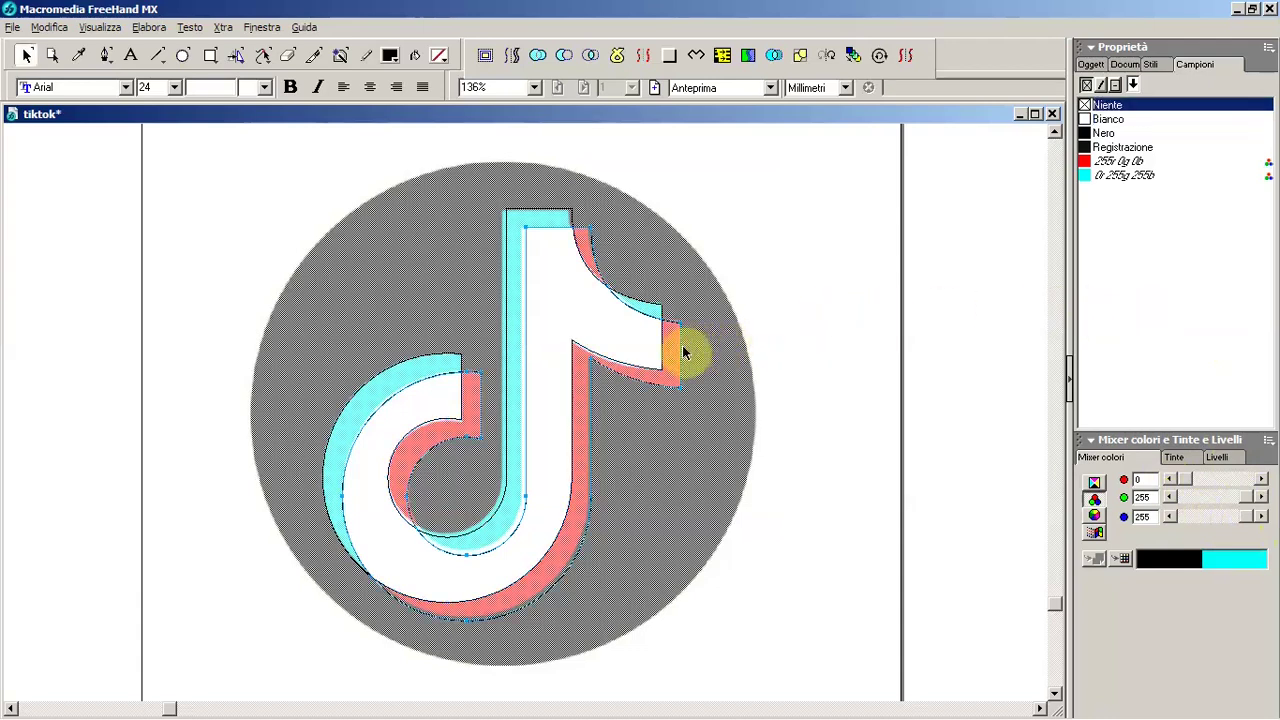
Step: Fill the pink offset shape solid red and the pale shape solid cyan
{"action": "left_click", "coordinate": [1118, 161]}
{"action": "left_click", "coordinate": [572, 220]}
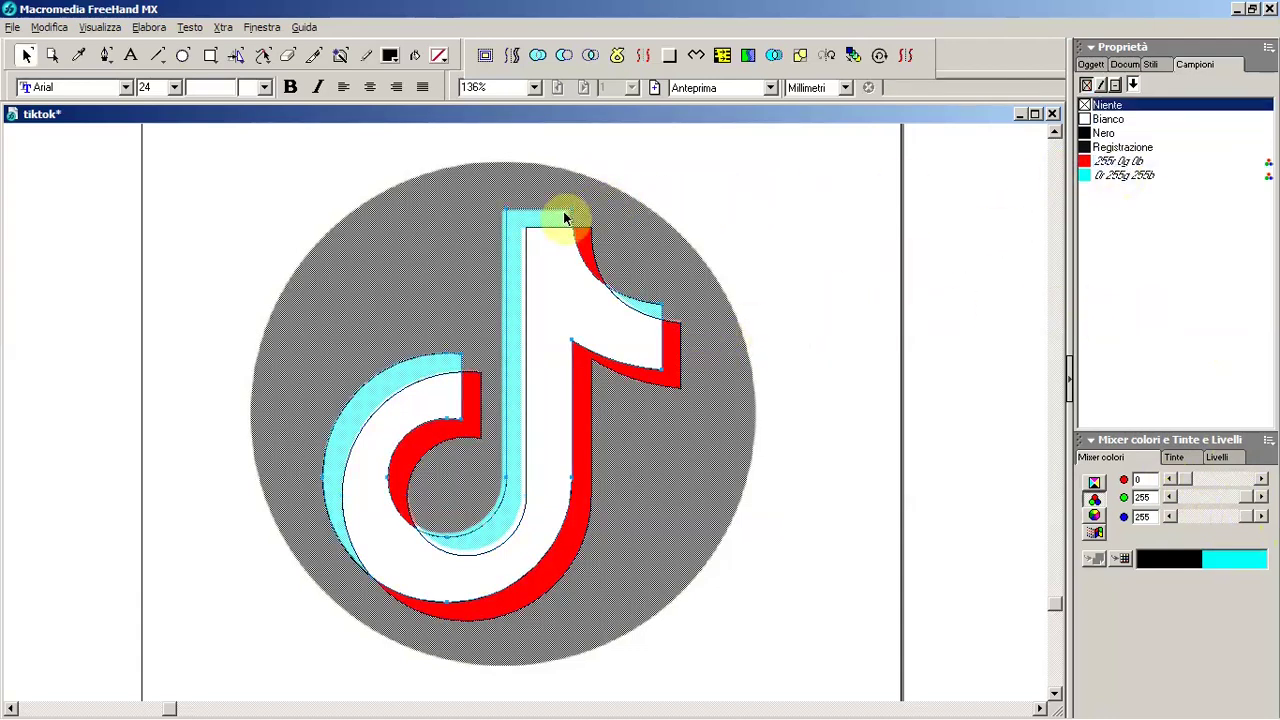
{"action": "left_click", "coordinate": [1118, 176]}
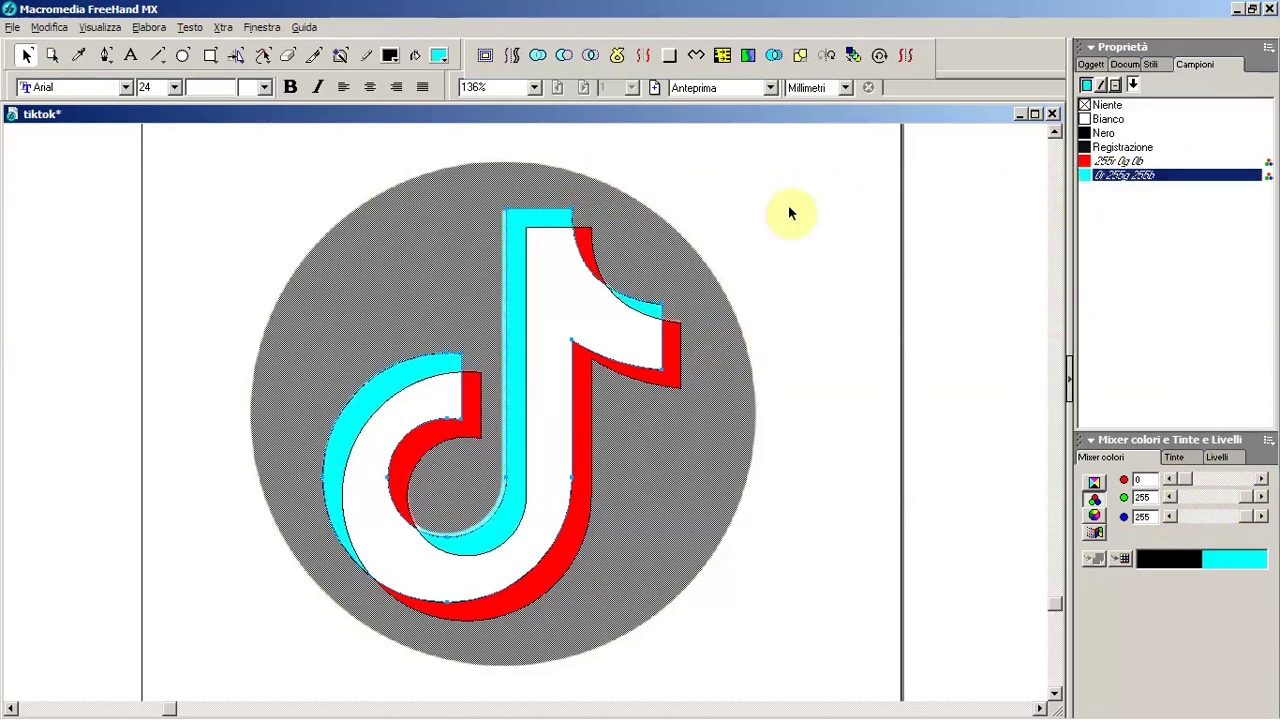
{"action": "left_click", "coordinate": [756, 217]}
Step: Set the stroke of all note shapes to Niente and save tiktok
{"action": "left_click_drag", "start_coordinate": [747, 215], "coordinate": [537, 385]}
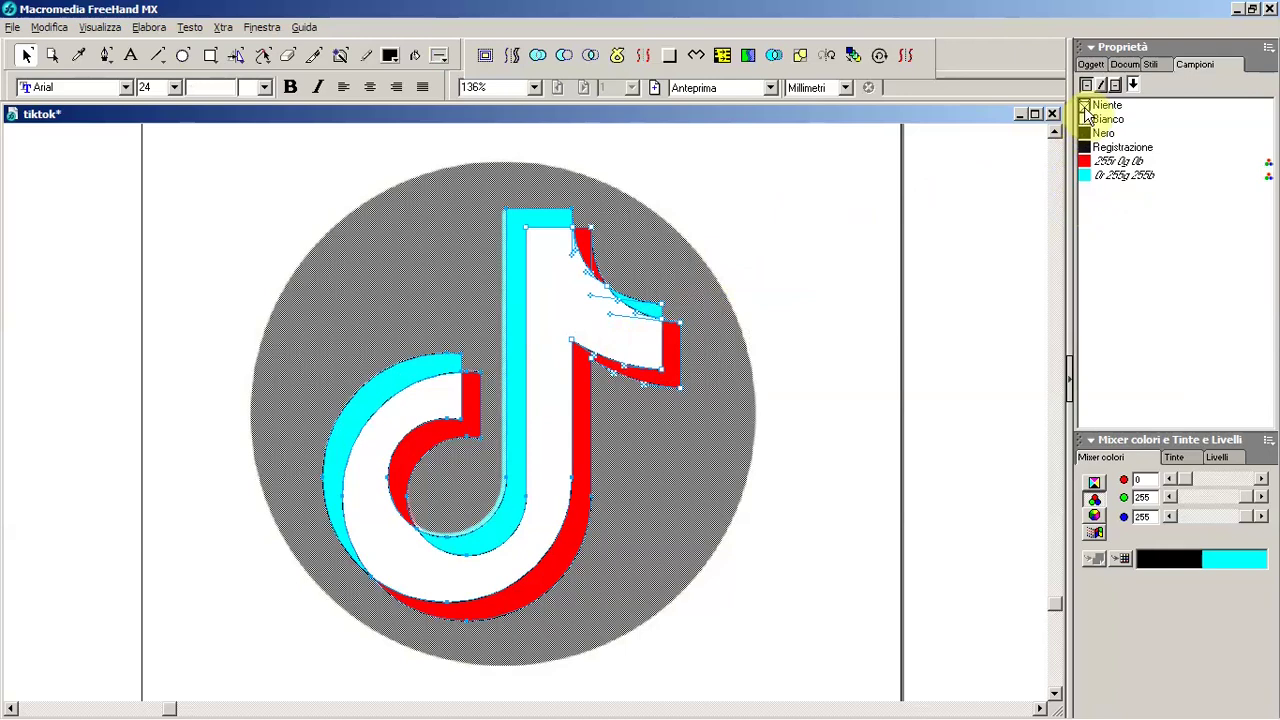
{"action": "left_click", "coordinate": [828, 246]}
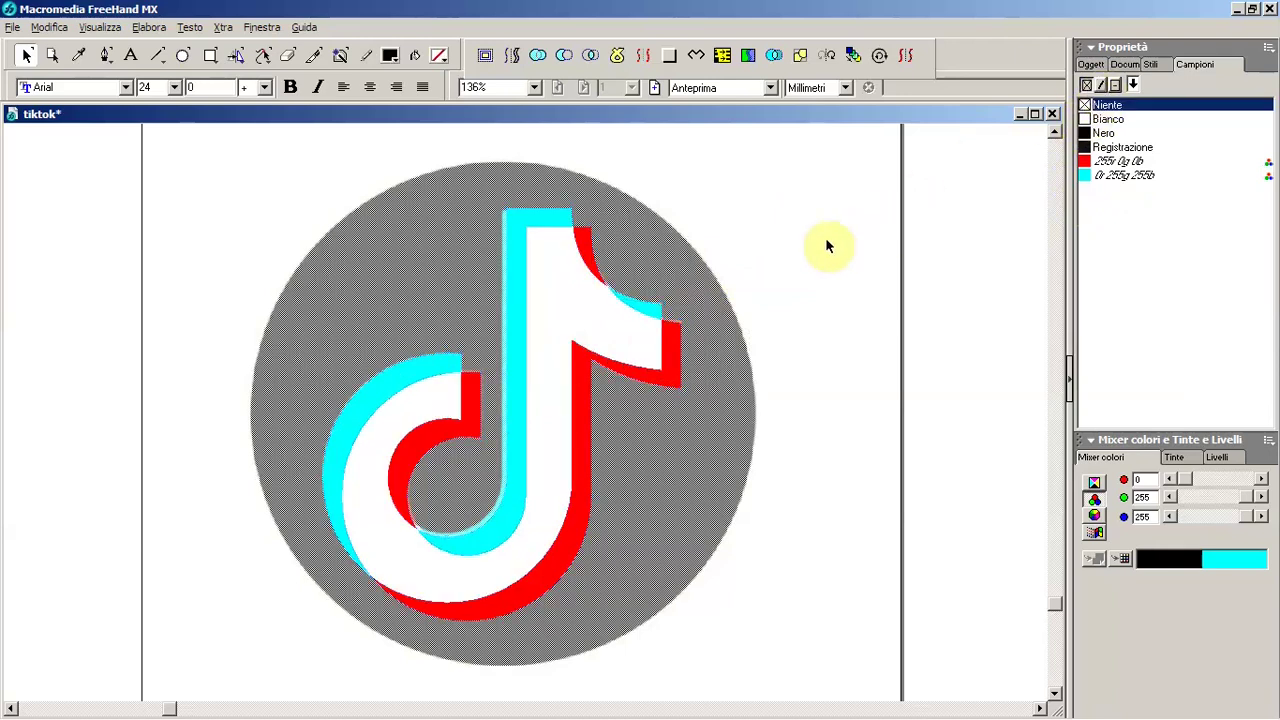
{"action": "key", "text": "ctrl+s"}
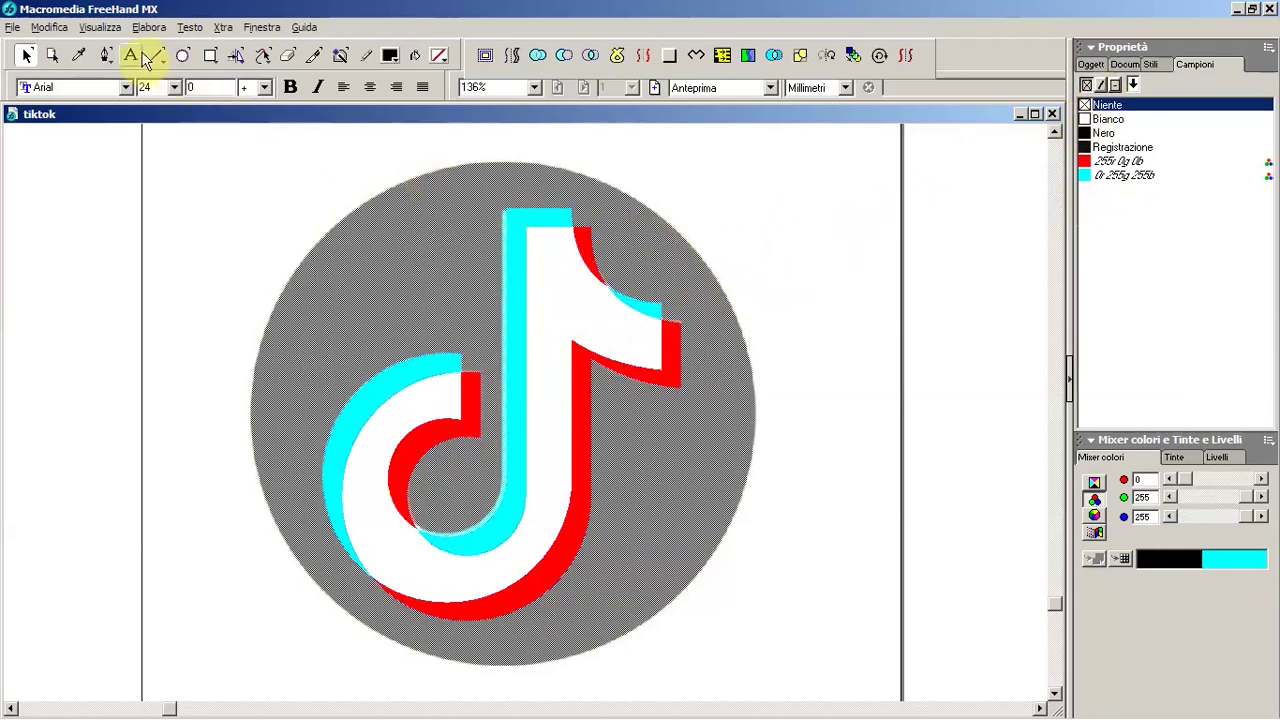
Step: Draw a Nero-filled circle over the grey disc and send it behind the note
{"action": "left_click_drag", "start_coordinate": [260, 170], "coordinate": [734, 652]}
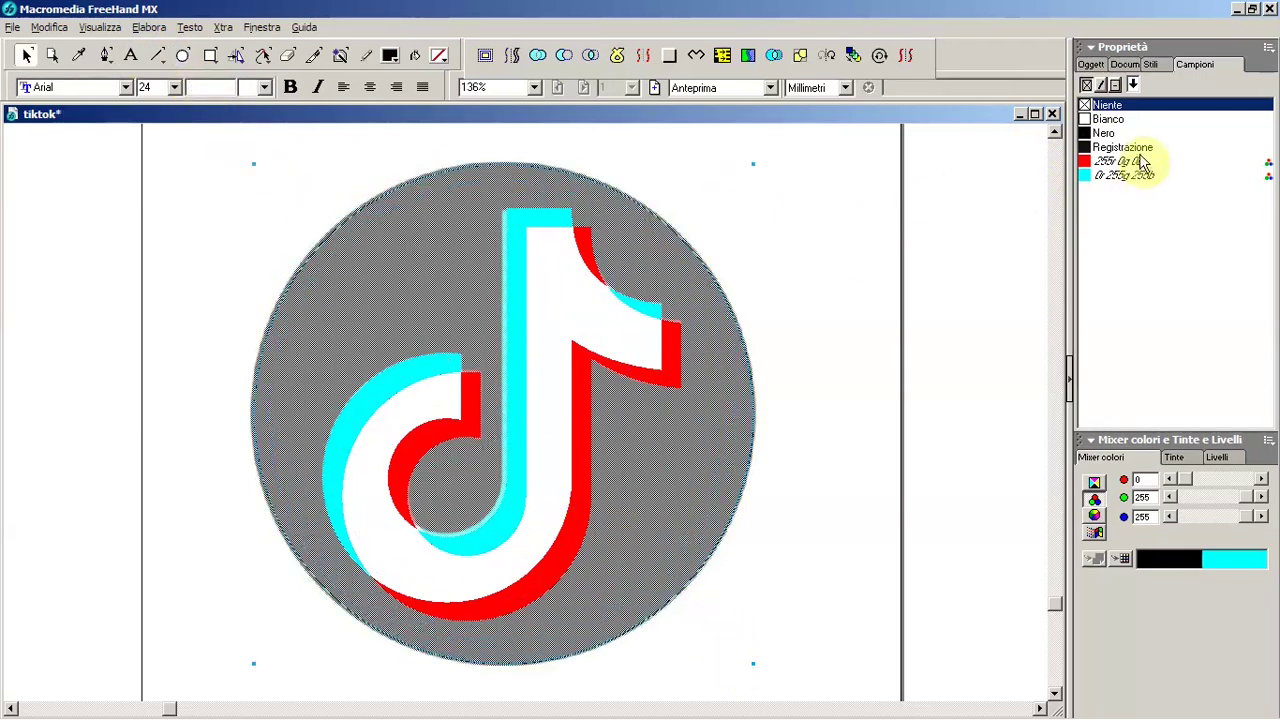
{"action": "left_click", "coordinate": [1118, 134]}
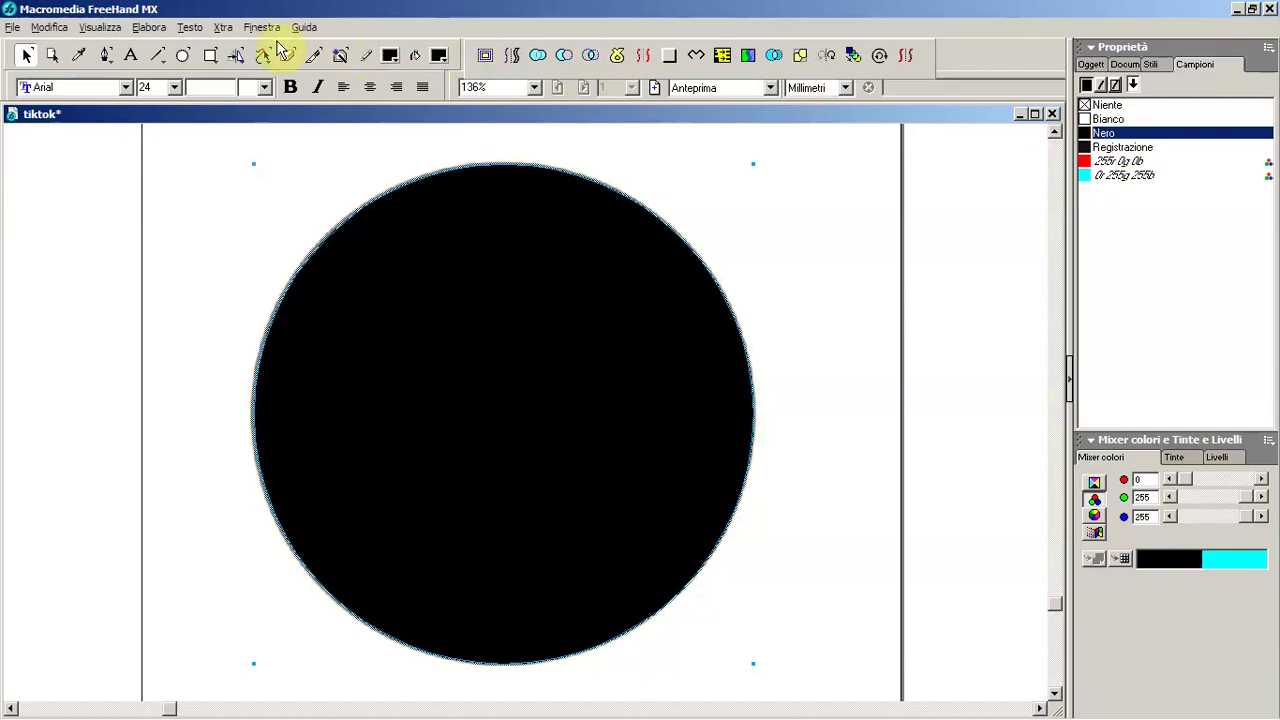
{"action": "left_click", "coordinate": [149, 28]}
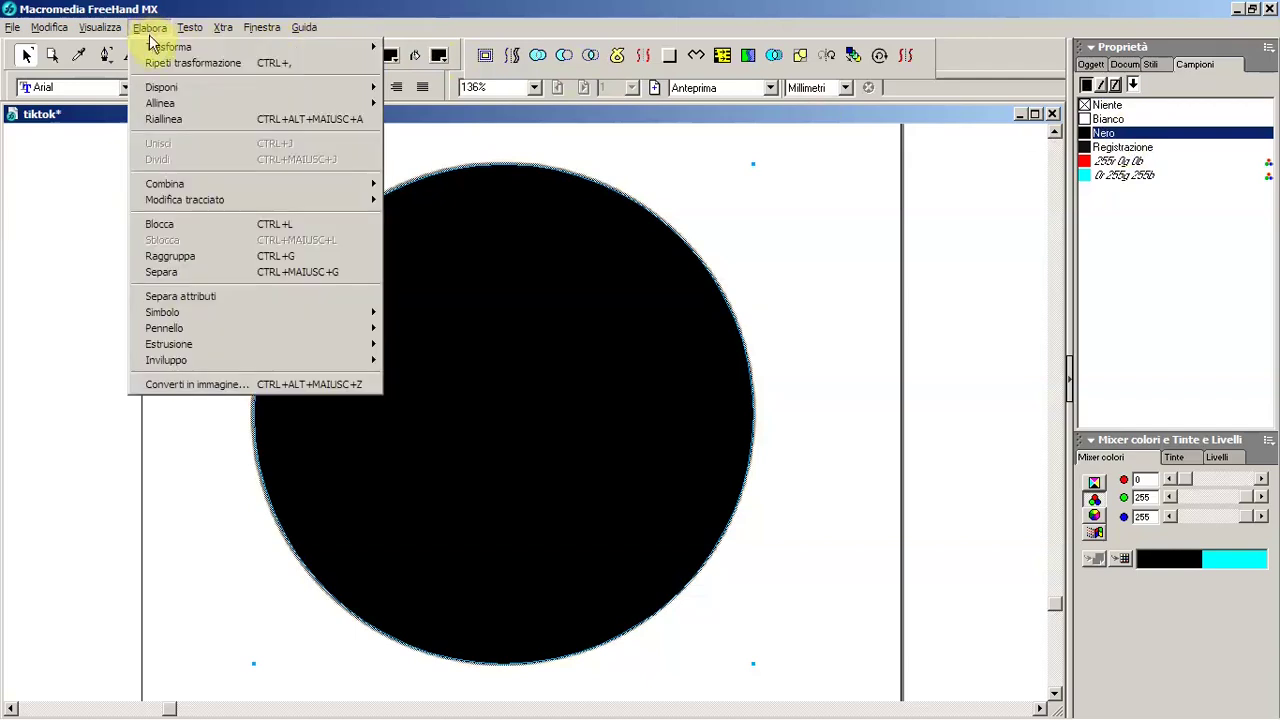
{"action": "mouse_move", "coordinate": [161, 87]}
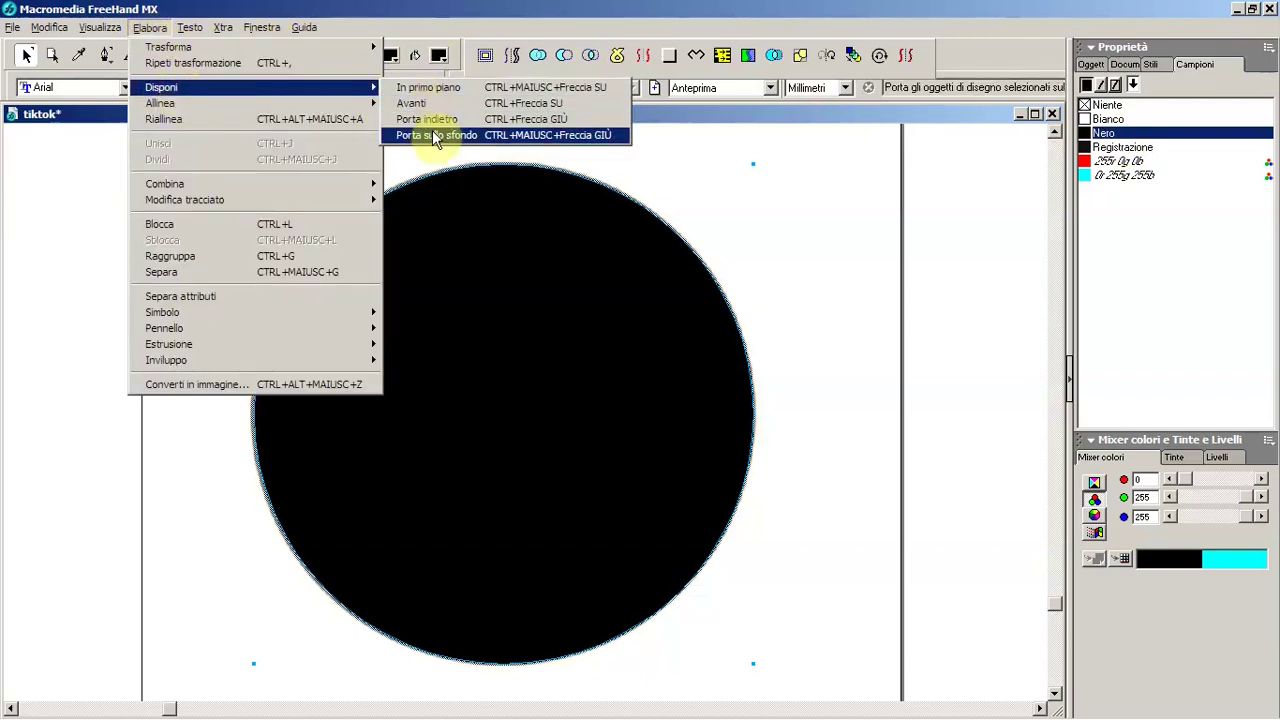
{"action": "left_click", "coordinate": [434, 140]}
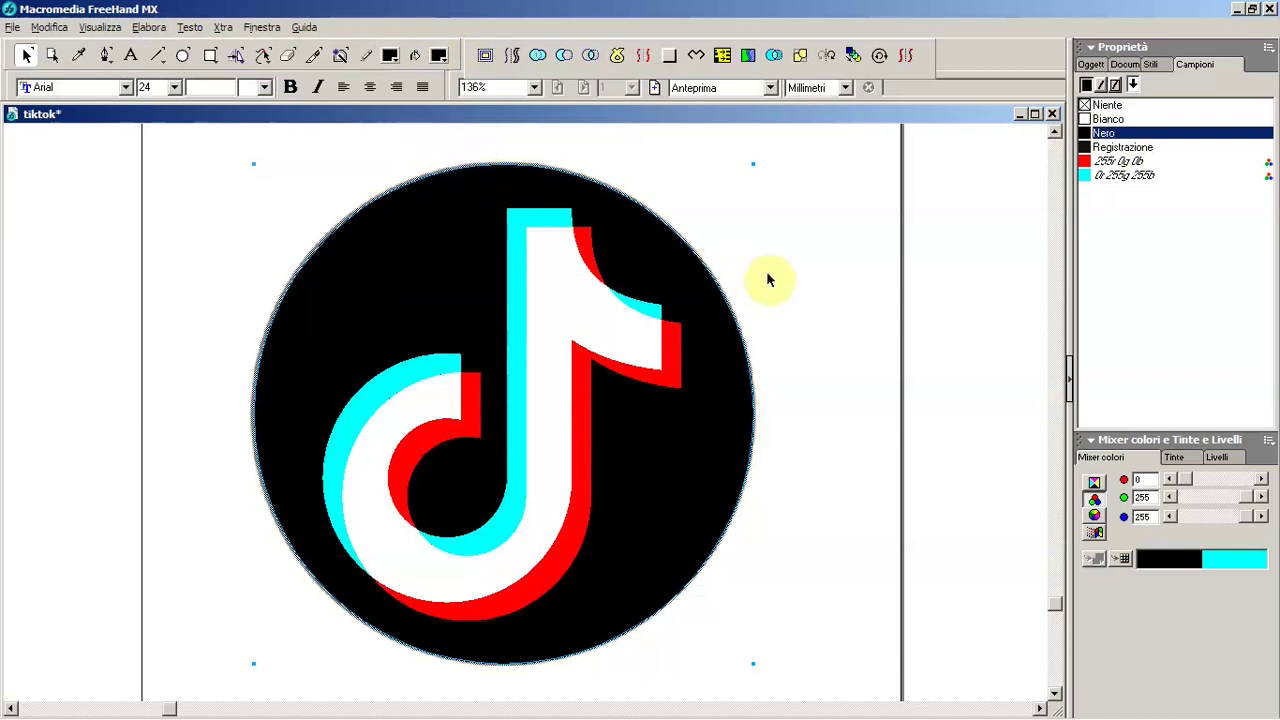
{"action": "left_click", "coordinate": [864, 345]}
{"action": "left_click", "coordinate": [1216, 458]}
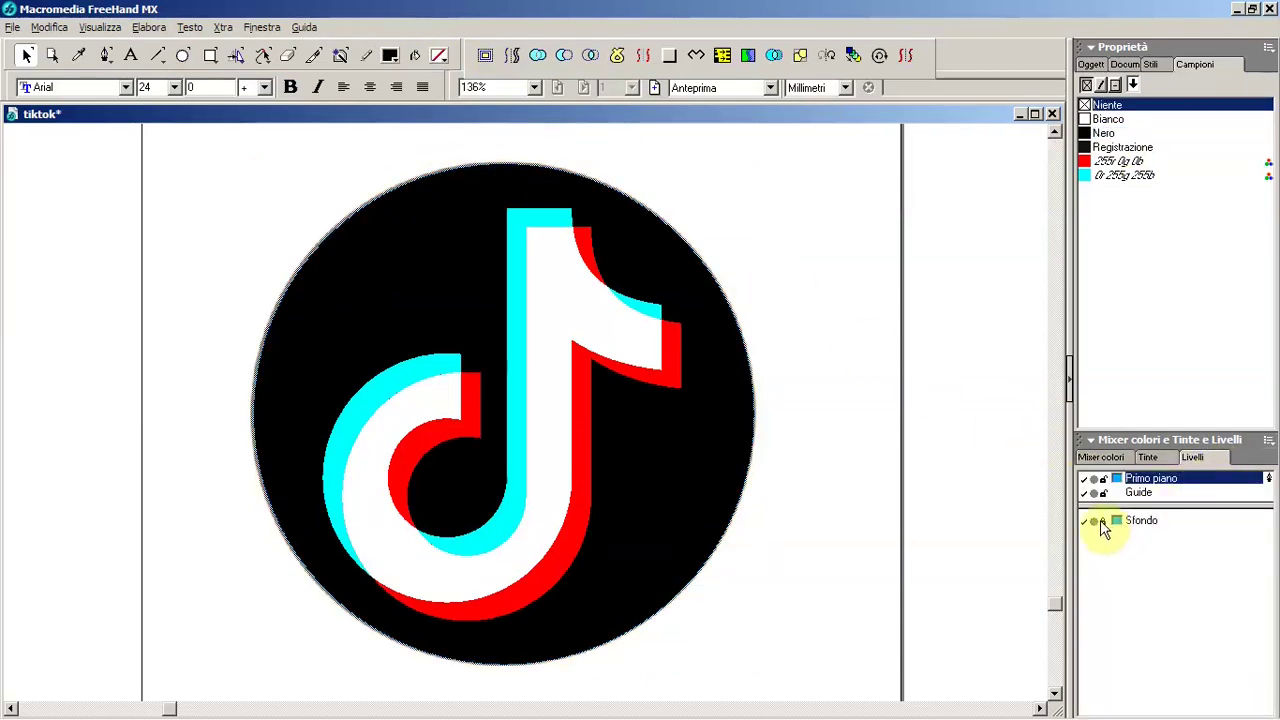
Step: Remove the grey tiktok.jpg reference image, fit the whole page in view, and save
{"action": "left_click_drag", "start_coordinate": [746, 294], "coordinate": [920, 340]}
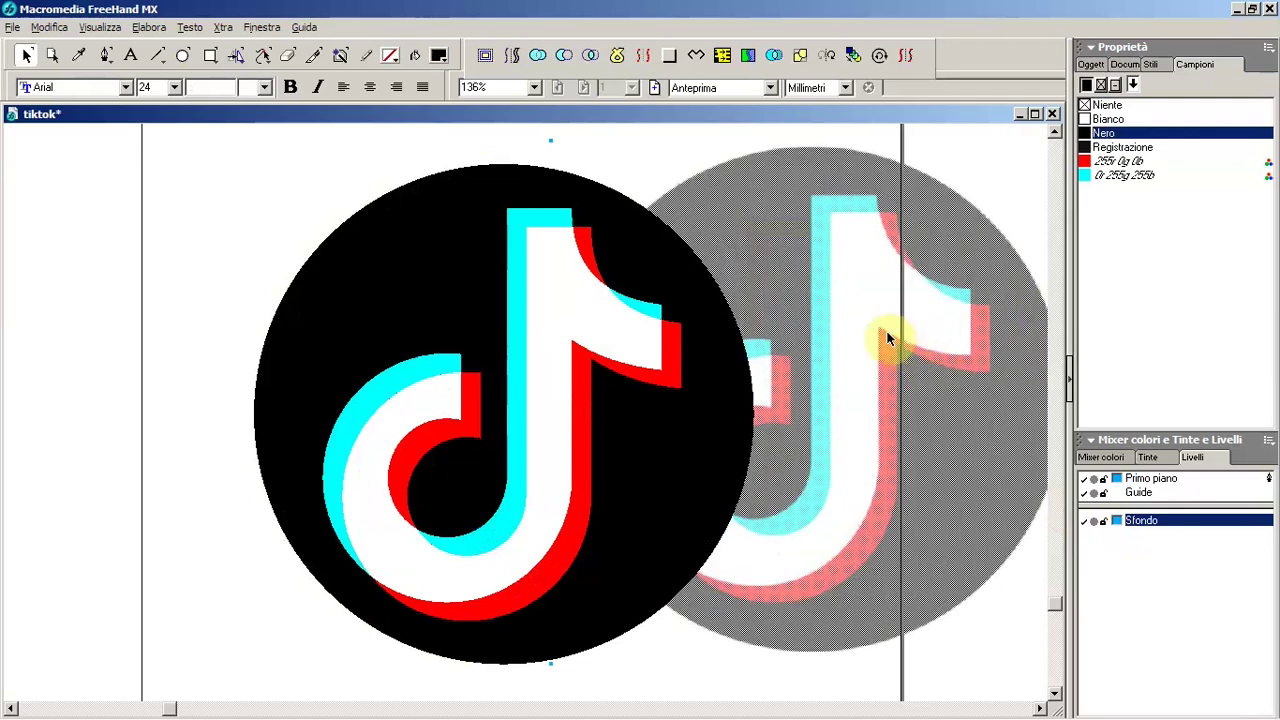
{"action": "key", "text": "Escape"}
{"action": "key", "text": "ctrl+shift+w"}
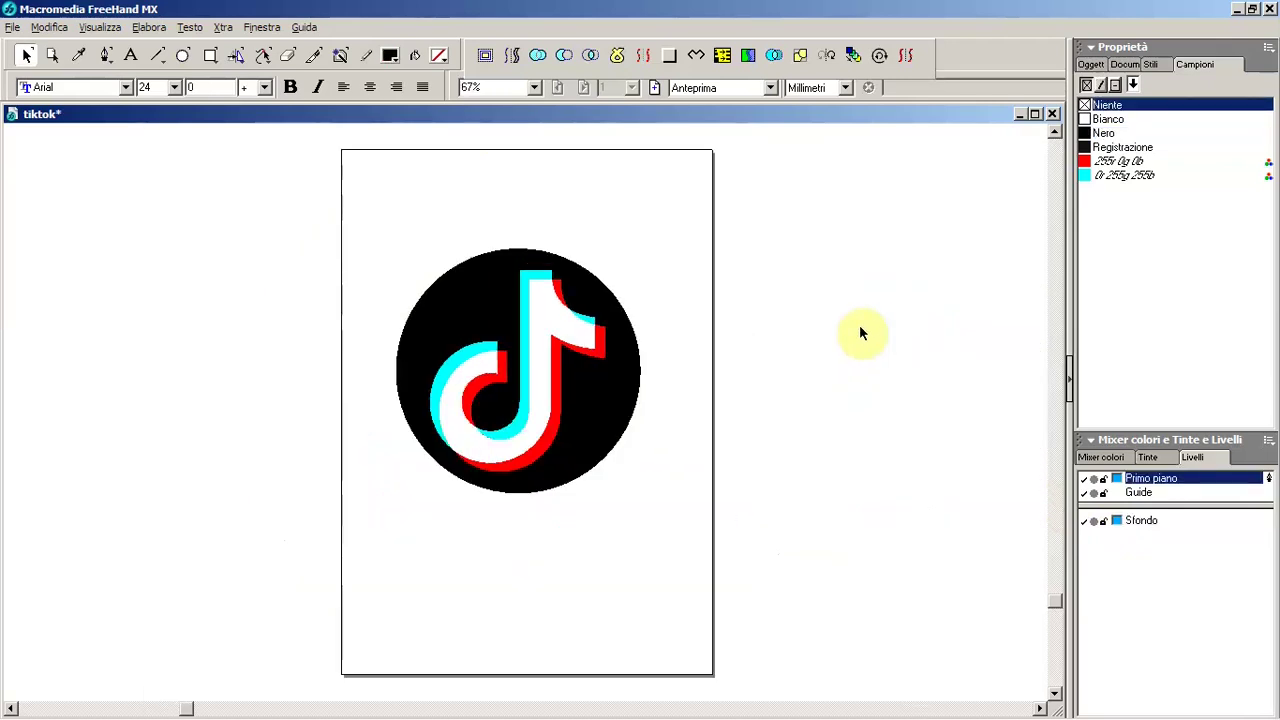
{"action": "key", "text": "ctrl+s"}
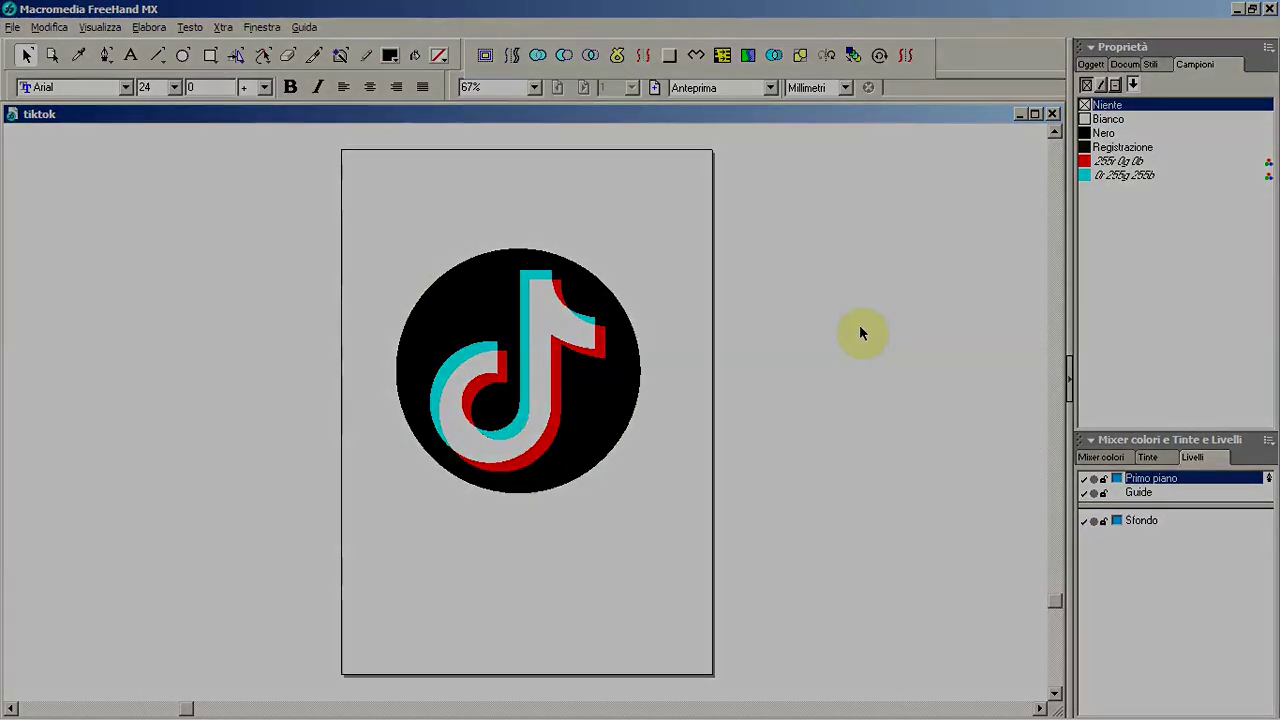